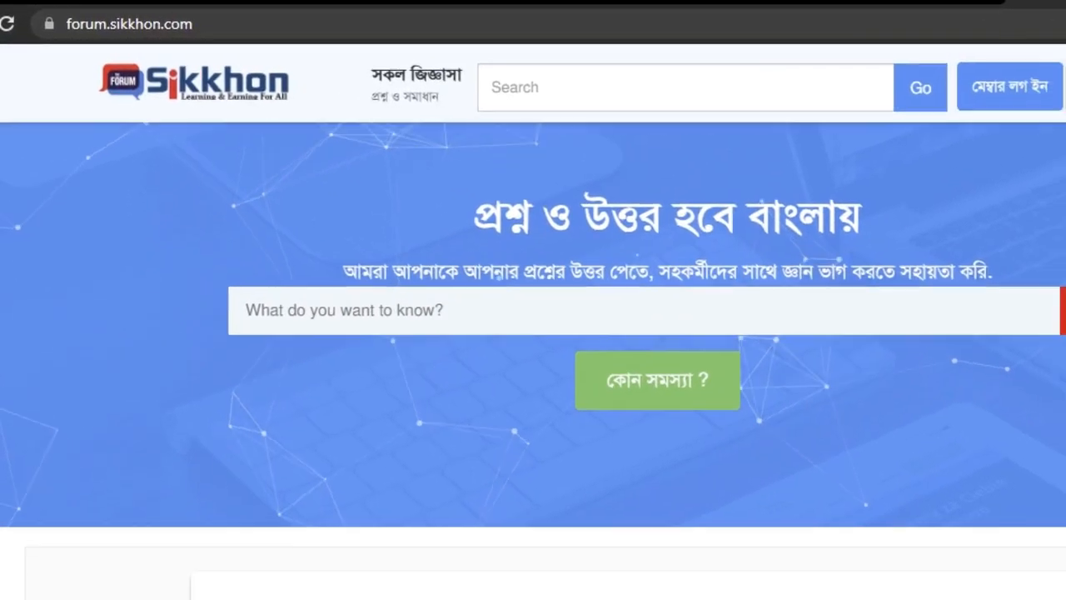
# - Look through the forum's top questions and read the one about an HTML image not displaying
pyautogui.scroll(-5, 533, 350)
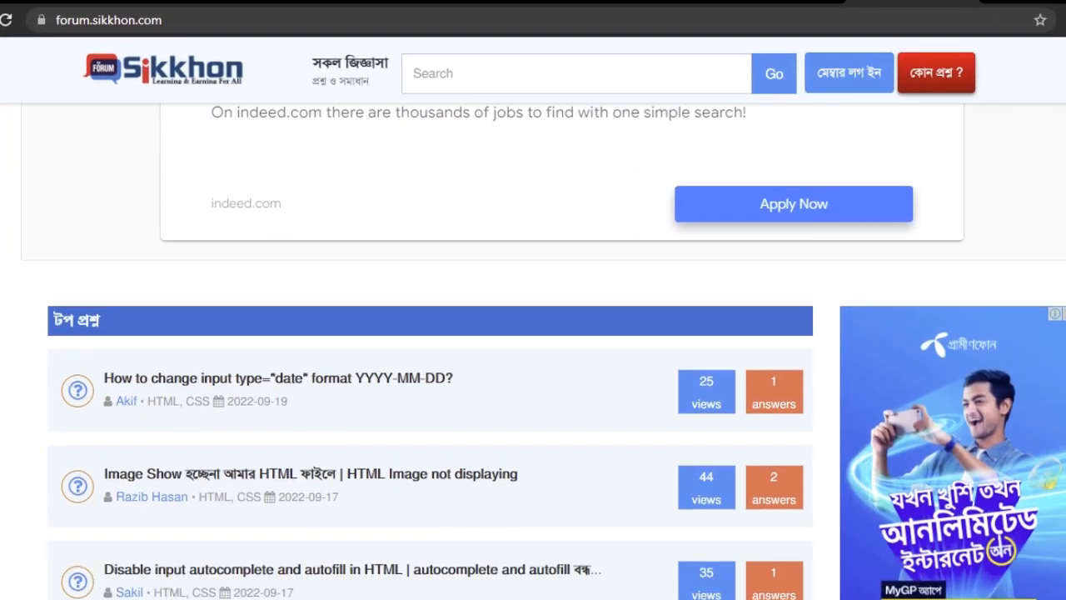
pyautogui.scroll(-6, 533, 350)
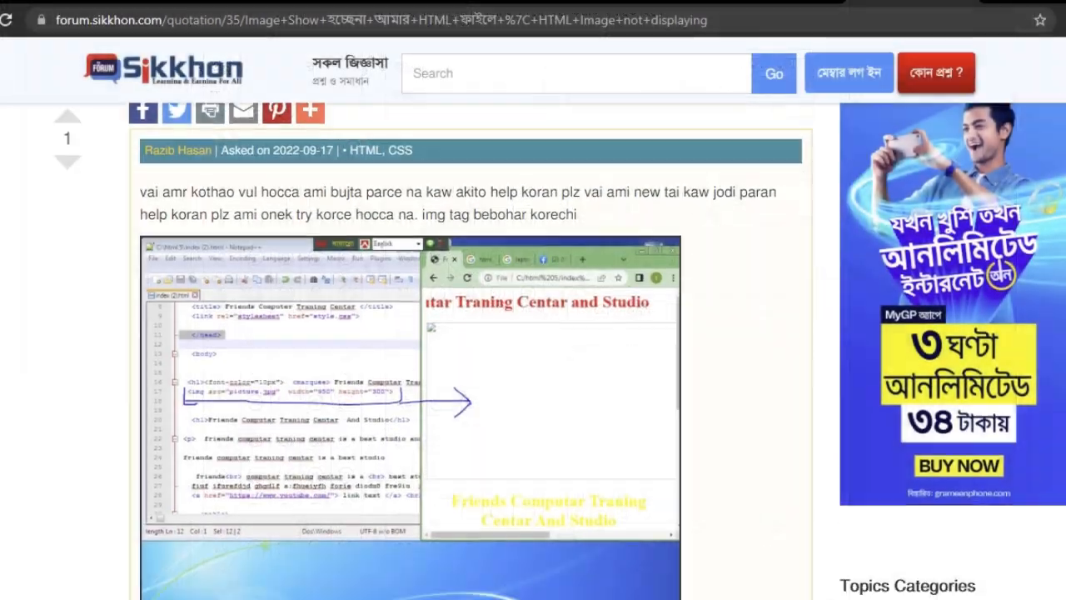
pyautogui.scroll(-8, 470, 350)
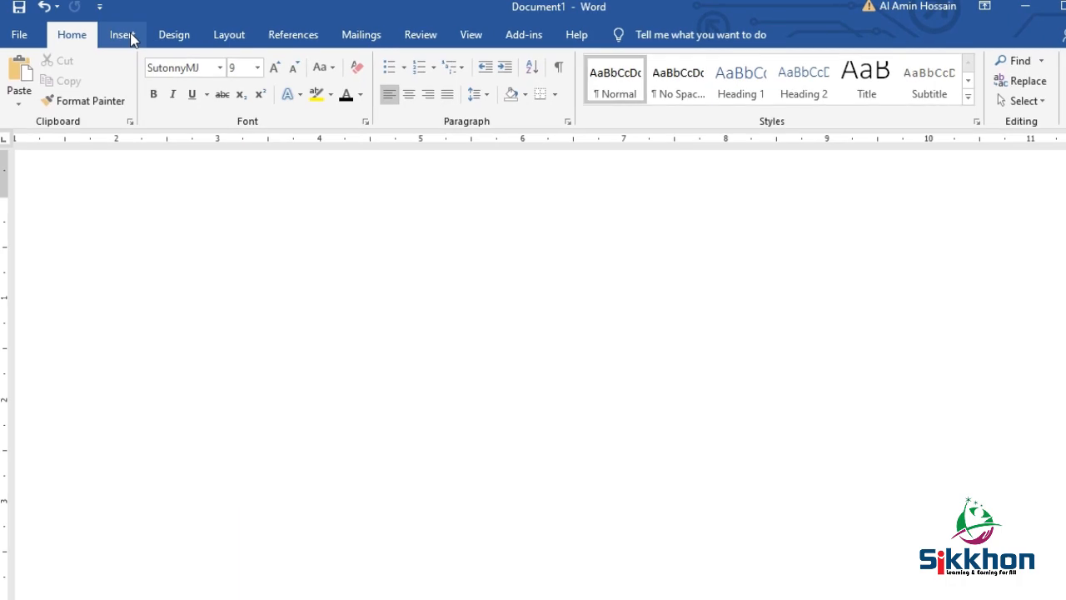
# - Draw a circle on the blank page using the Oval shape
pyautogui.click(119, 33)
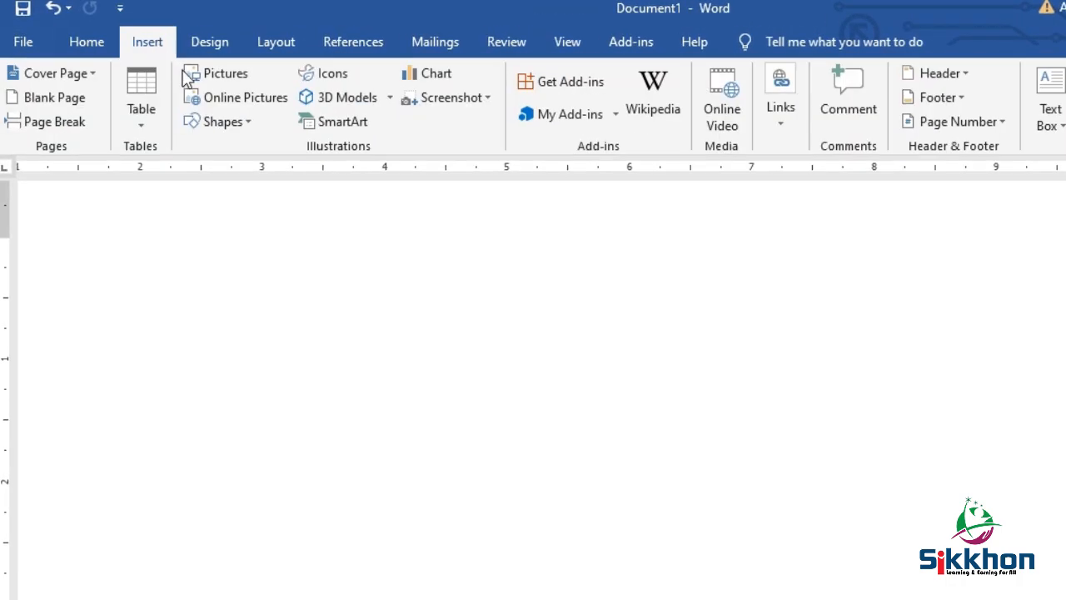
pyautogui.click(238, 123)
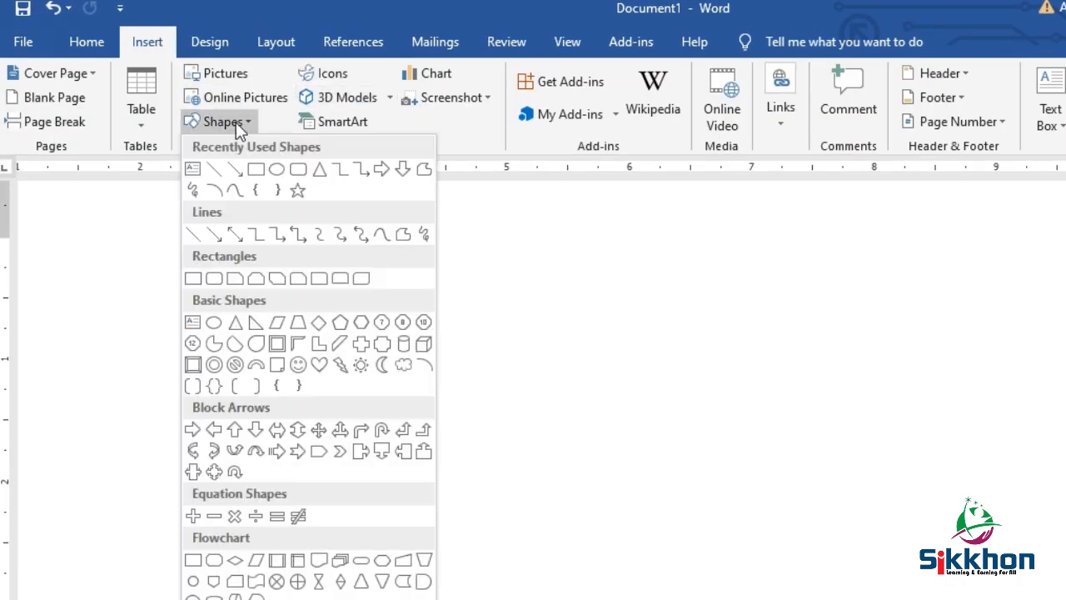
pyautogui.click(277, 171)
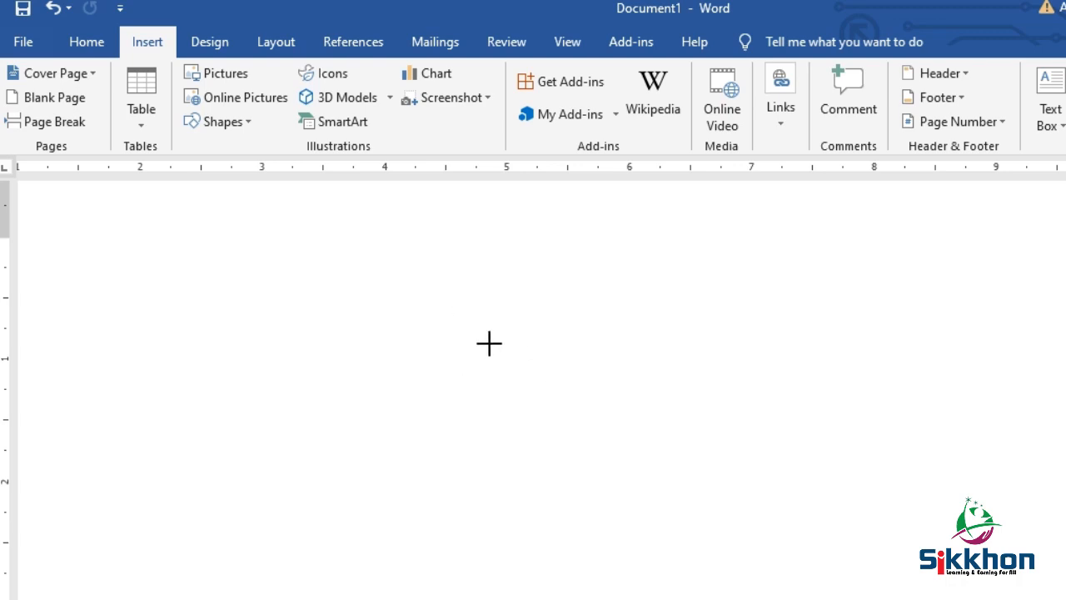
pyautogui.moveTo(430, 302); pyautogui.dragTo(625, 449)
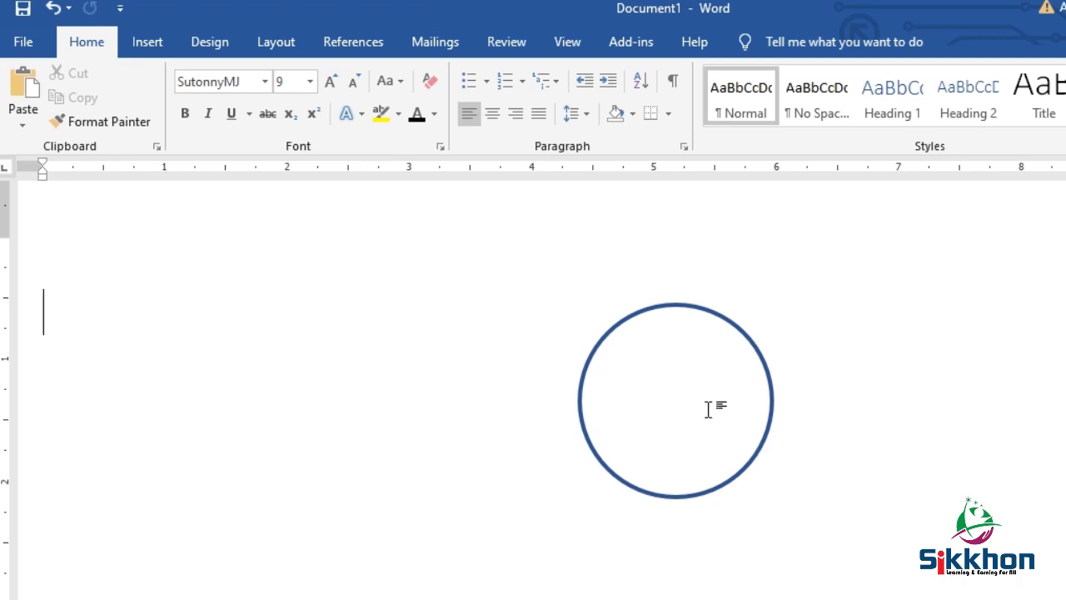
# - Add the letter ক inside the circle and colour it black
pyautogui.click(724, 325)
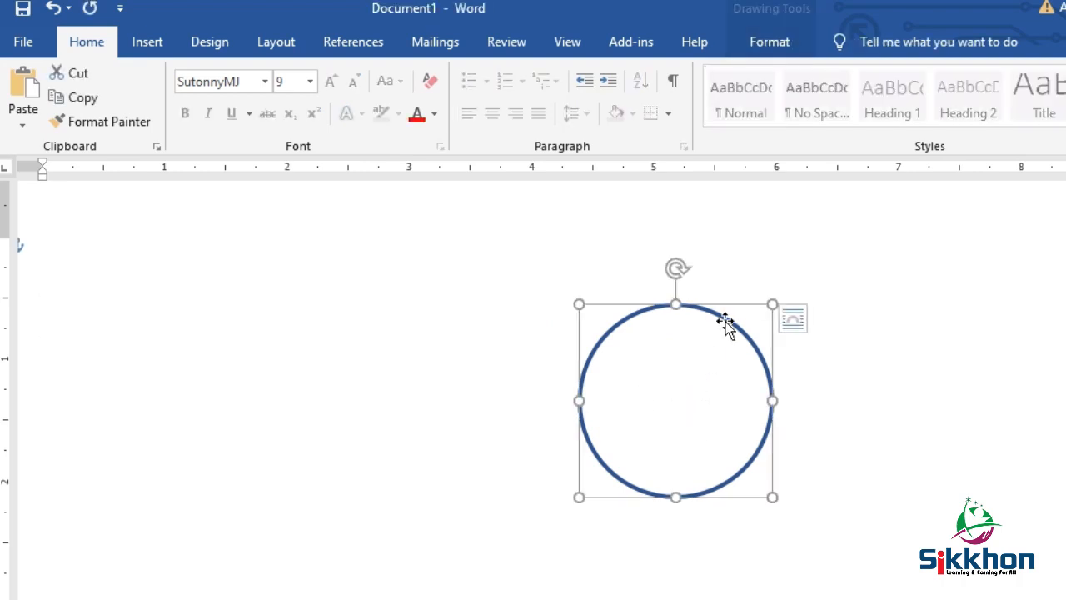
pyautogui.click(696, 443)
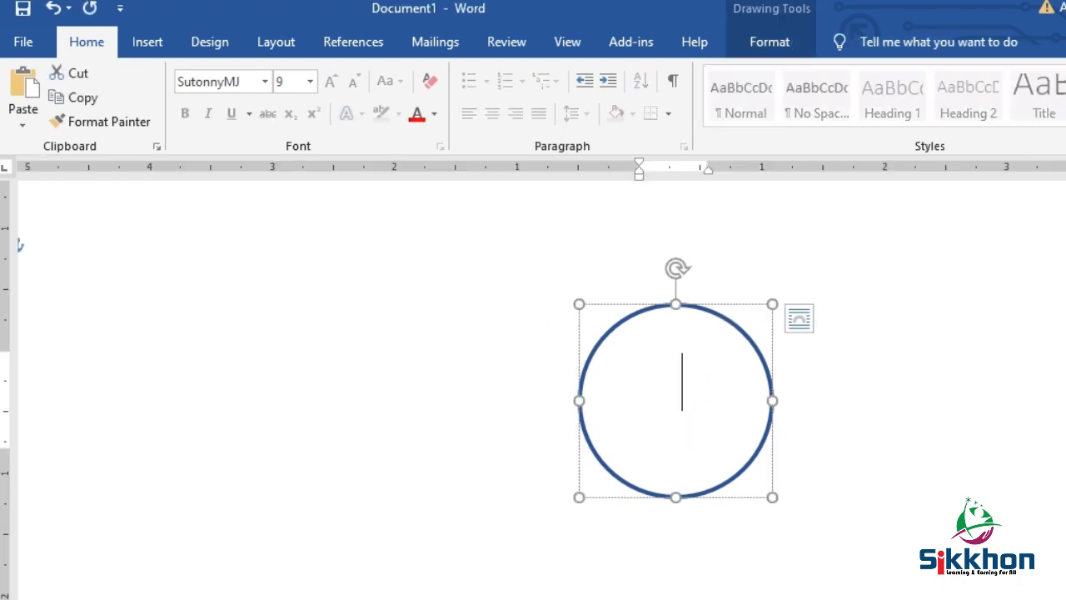
pyautogui.write('j')
pyautogui.moveTo(667, 401); pyautogui.dragTo(706, 403)
pyautogui.click(702, 348)
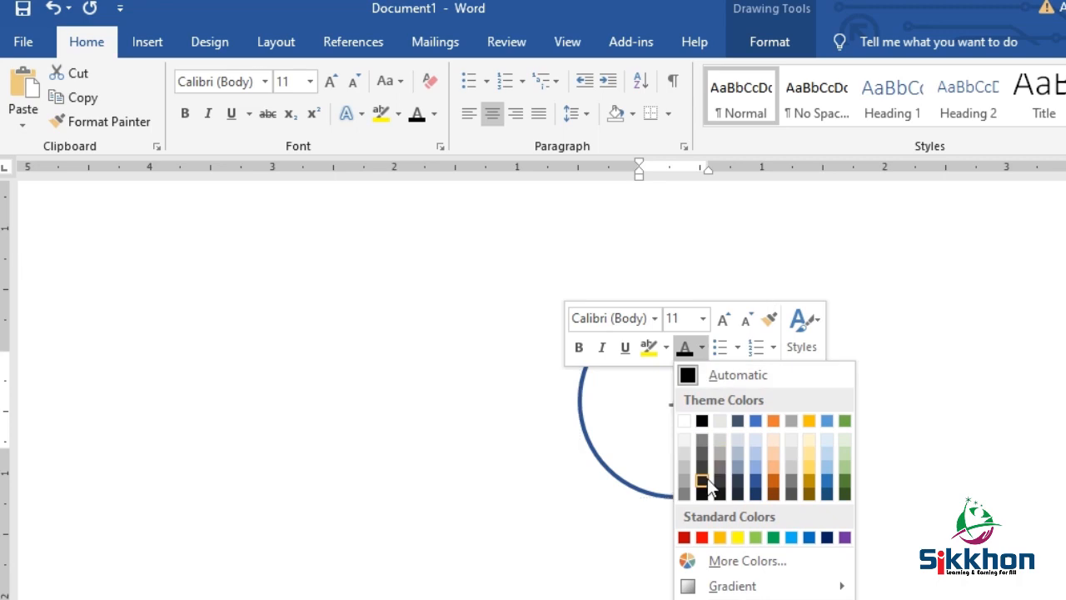
pyautogui.click(702, 497)
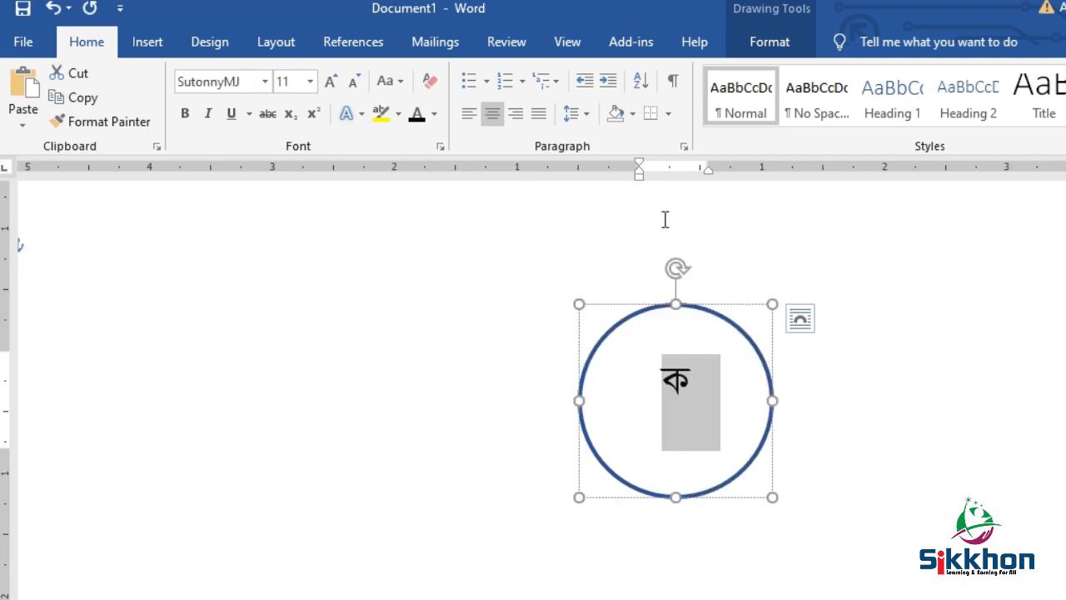
# - Shrink the circle proportionally to less than half its size around the letter
pyautogui.moveTo(772, 496); pyautogui.dragTo(665, 389)
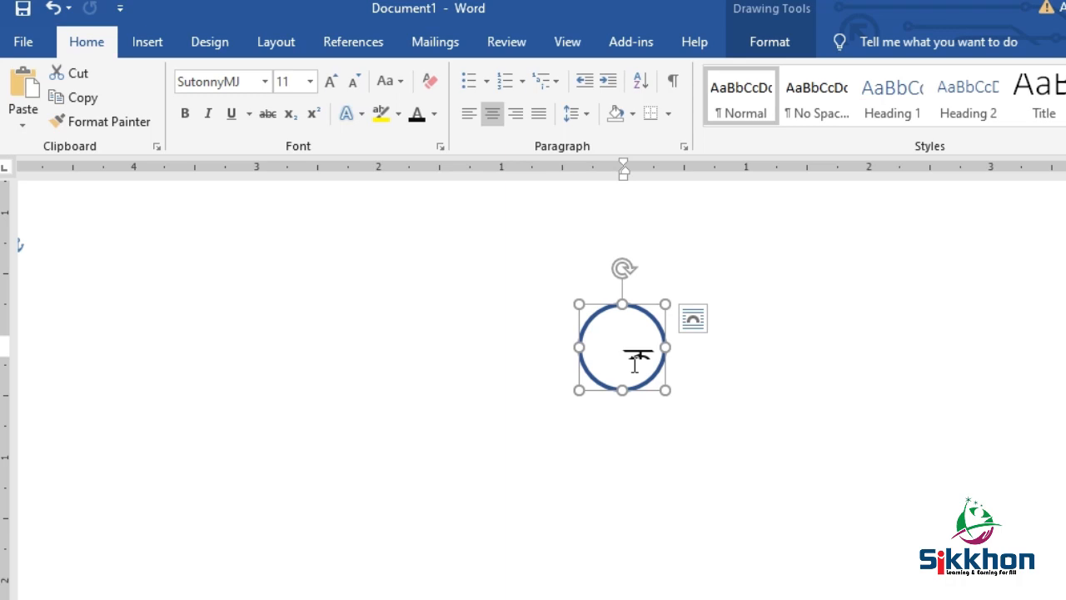
pyautogui.click(638, 356)
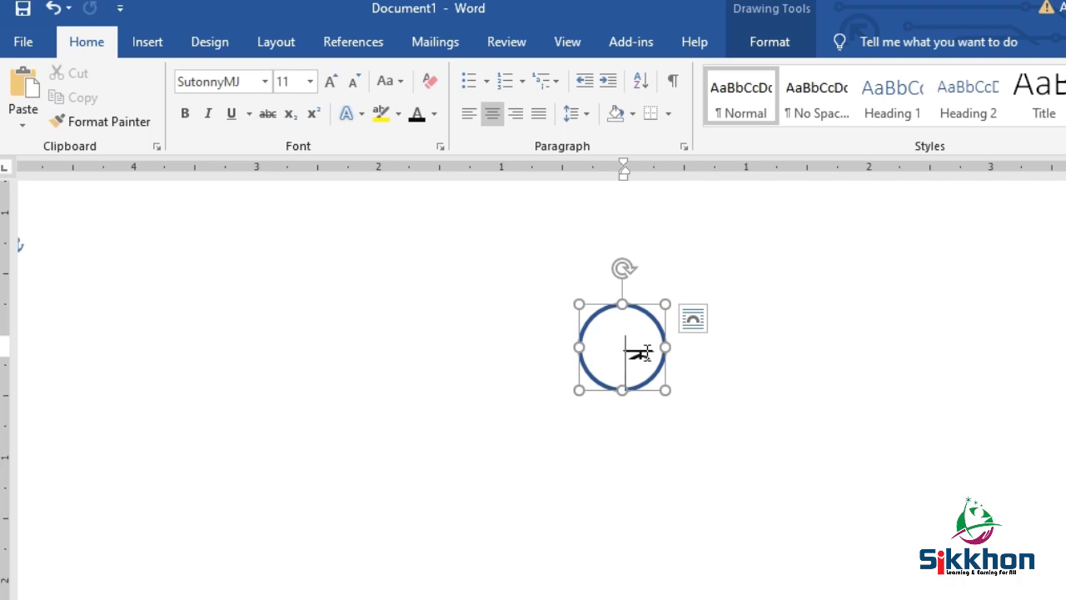
# - Move the circle further right on the page and set its internal left text margin to 0 cm
pyautogui.rightClick(642, 313)
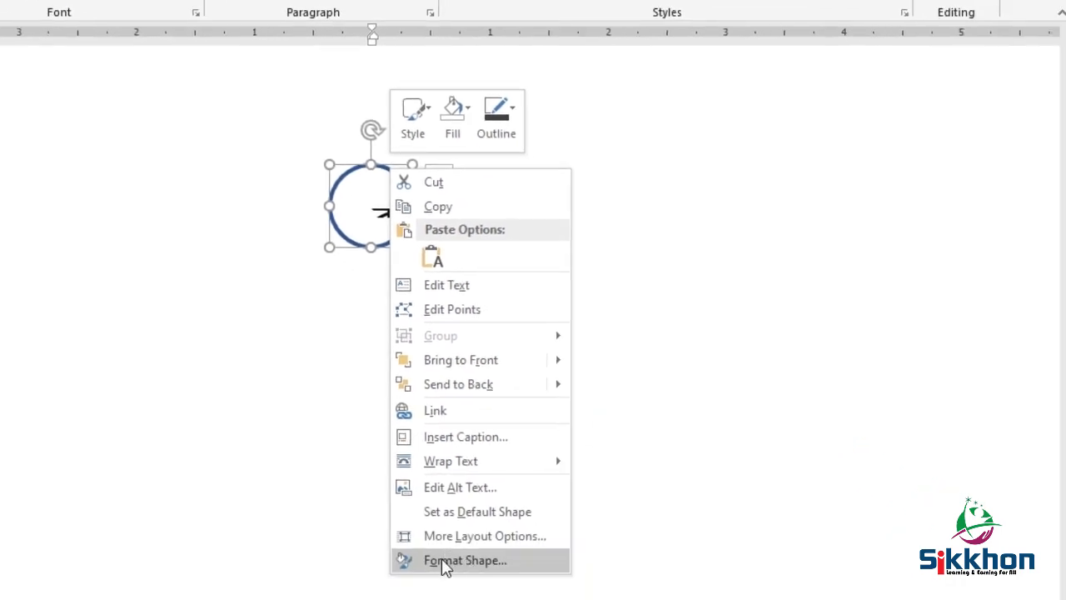
pyautogui.click(446, 561)
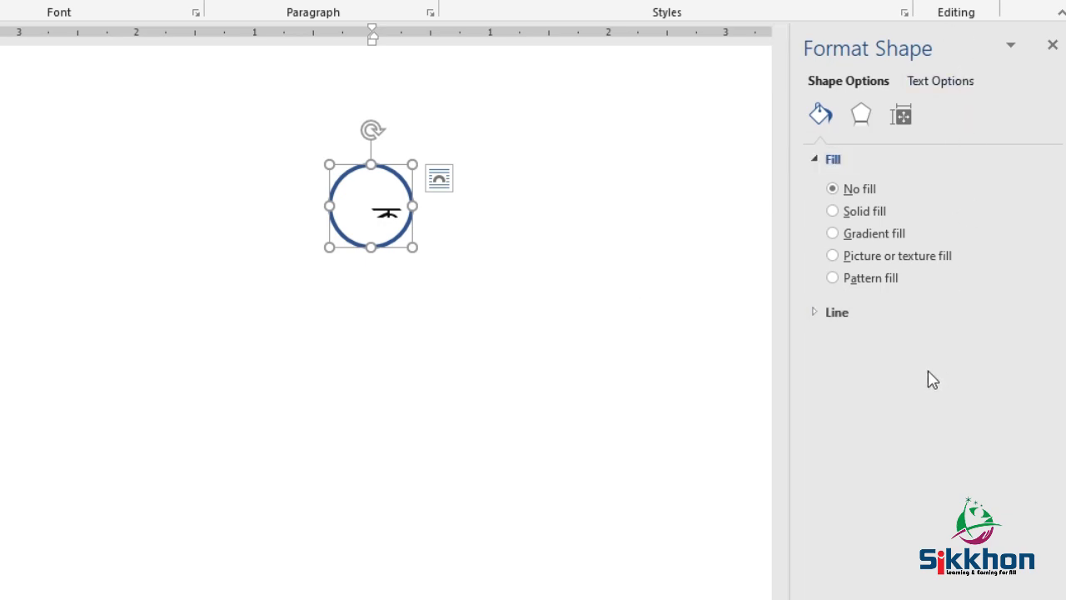
pyautogui.click(901, 116)
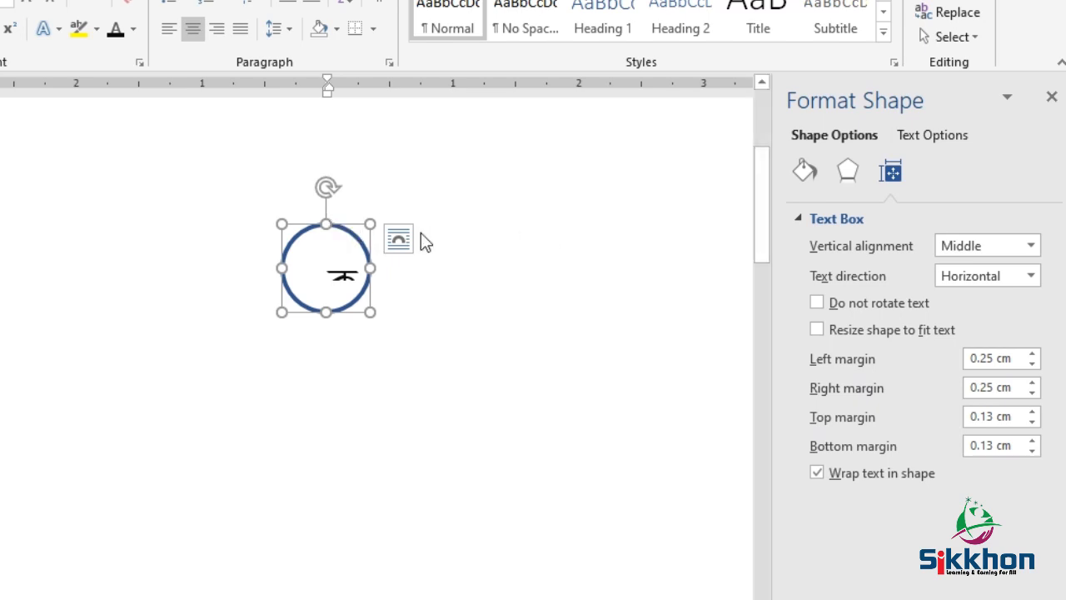
pyautogui.moveTo(350, 225); pyautogui.dragTo(689, 232)
pyautogui.click(985, 360)
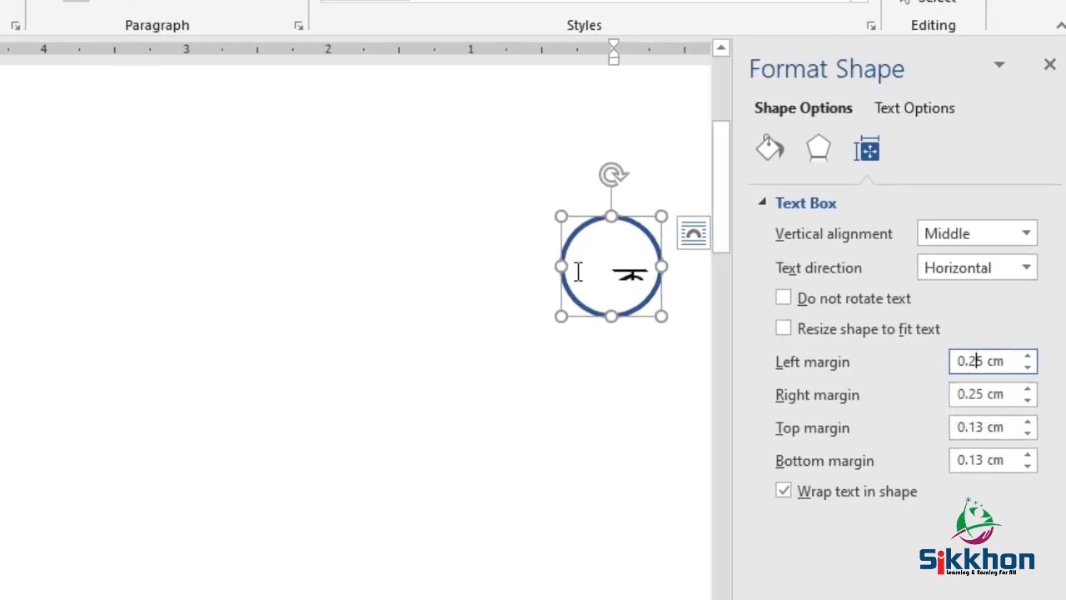
pyautogui.click(1028, 367)
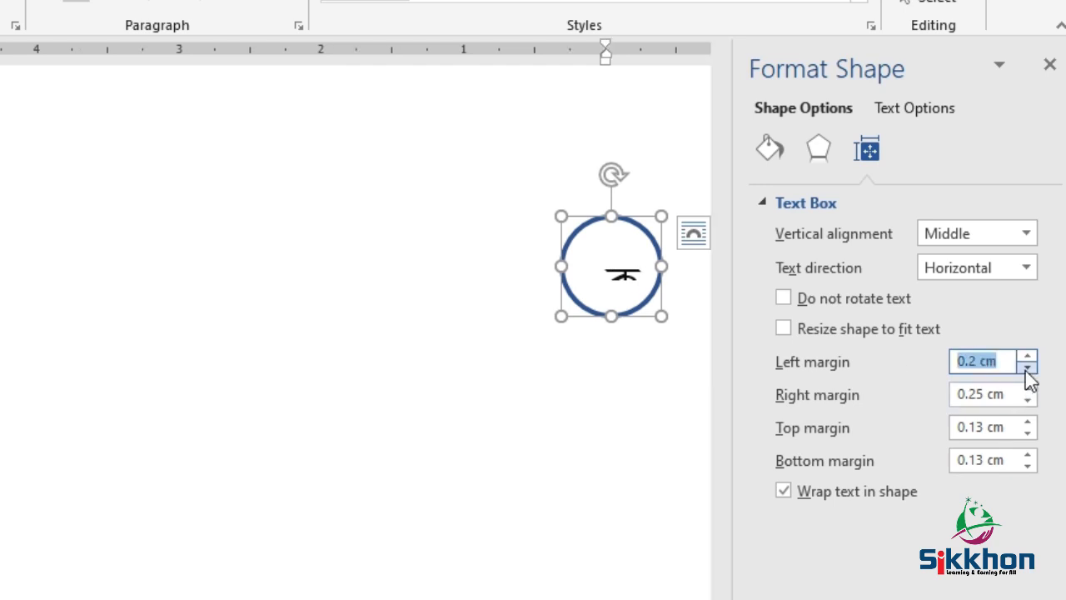
pyautogui.click(1028, 367)
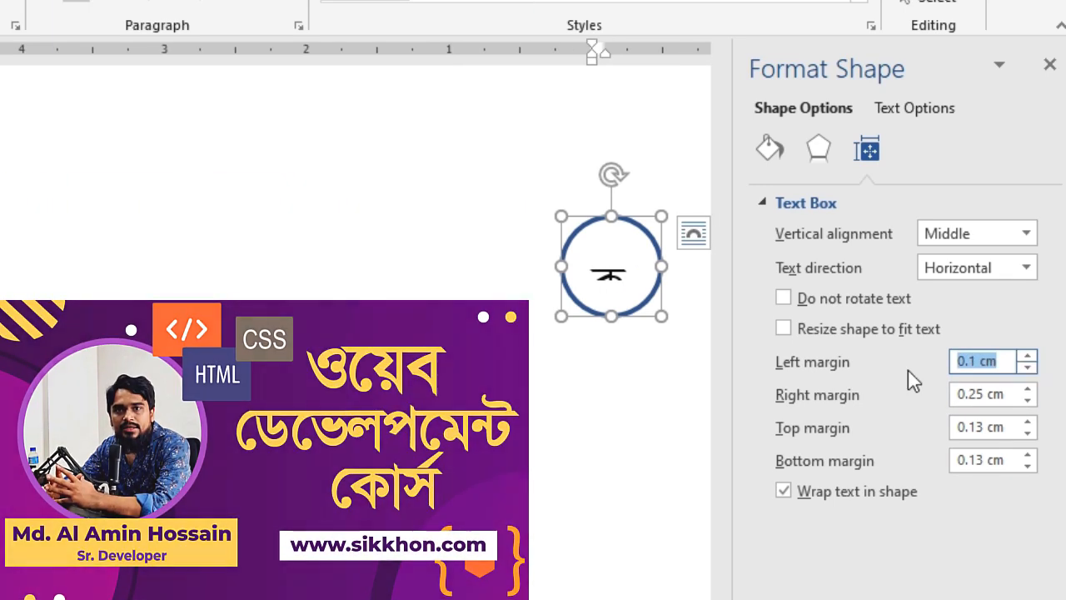
pyautogui.click(1027, 367)
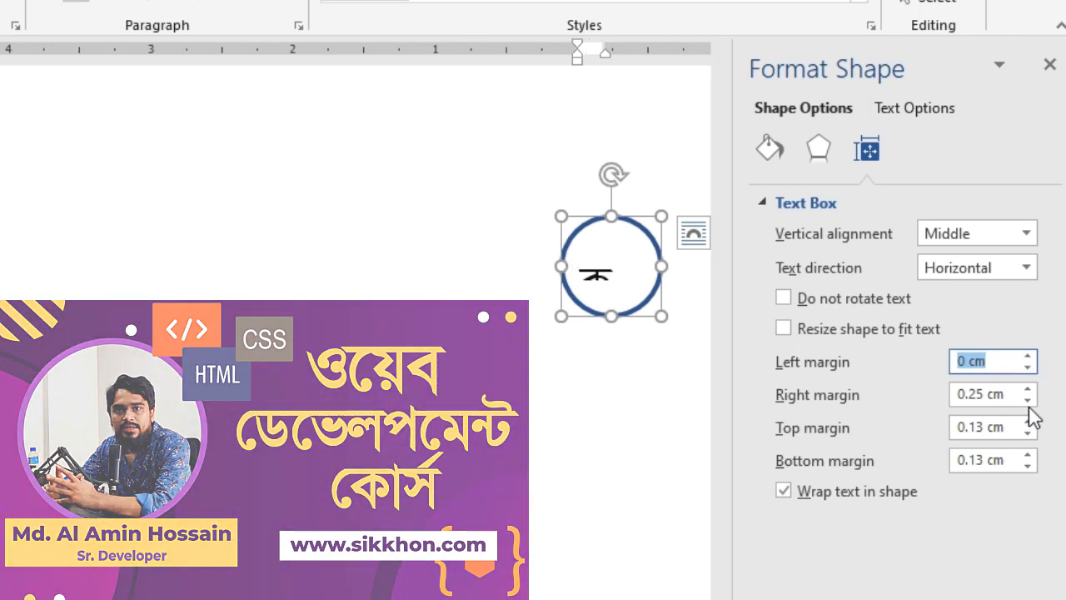
# - Set the circle's internal right, top and bottom text margins to 0 cm
pyautogui.doubleClick(1028, 400)
pyautogui.click(1028, 400)
pyautogui.click(1028, 435)
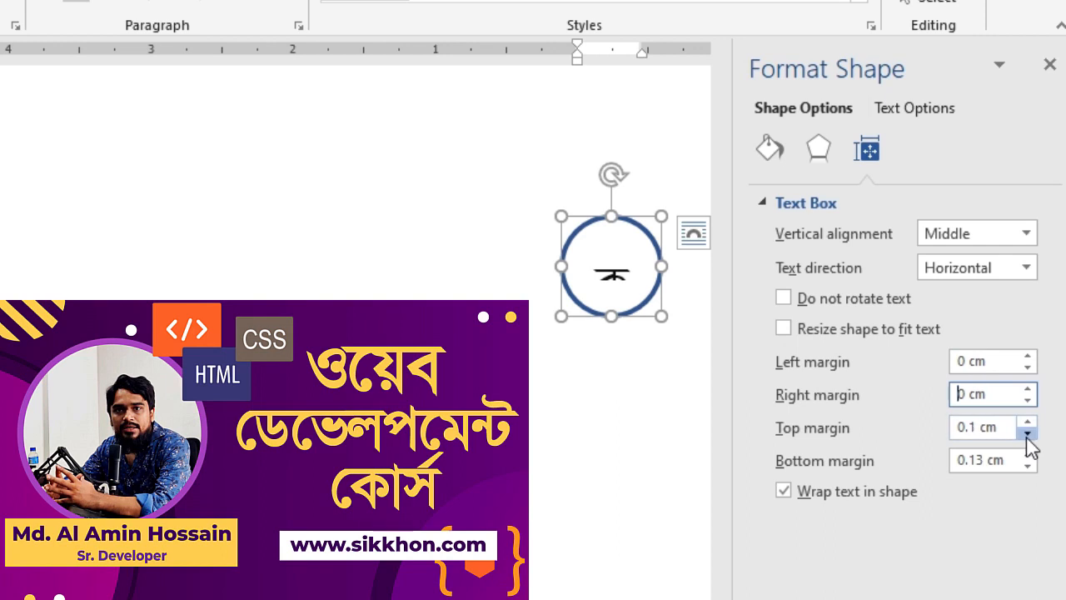
pyautogui.click(1028, 434)
pyautogui.click(1029, 466)
pyautogui.click(1028, 466)
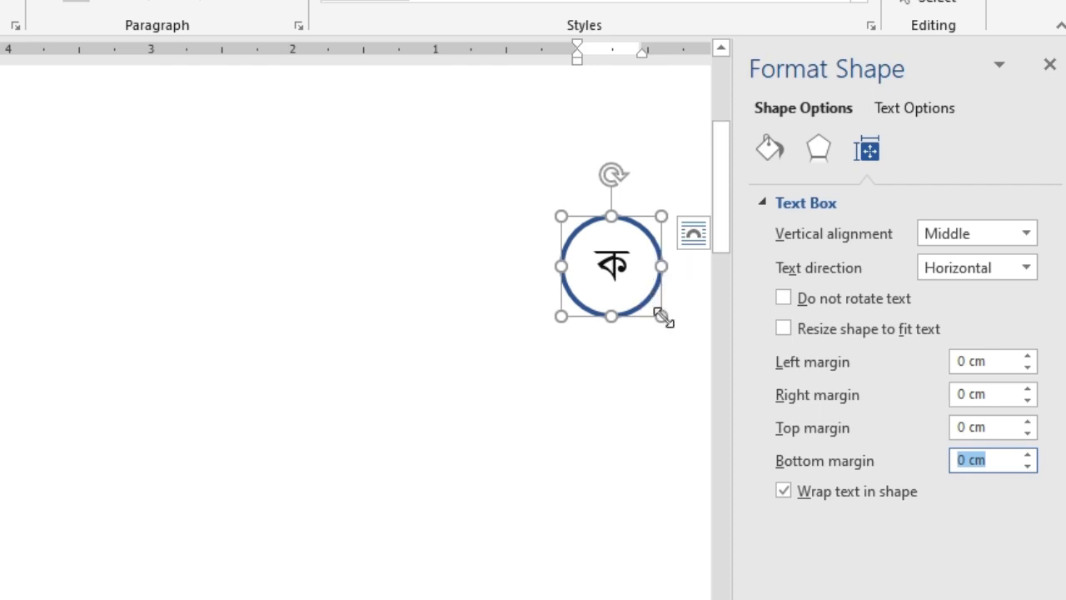
# - Reduce the letter's font size to 9 and shrink the circle to fit closely around it
pyautogui.moveTo(662, 317); pyautogui.dragTo(635, 293)
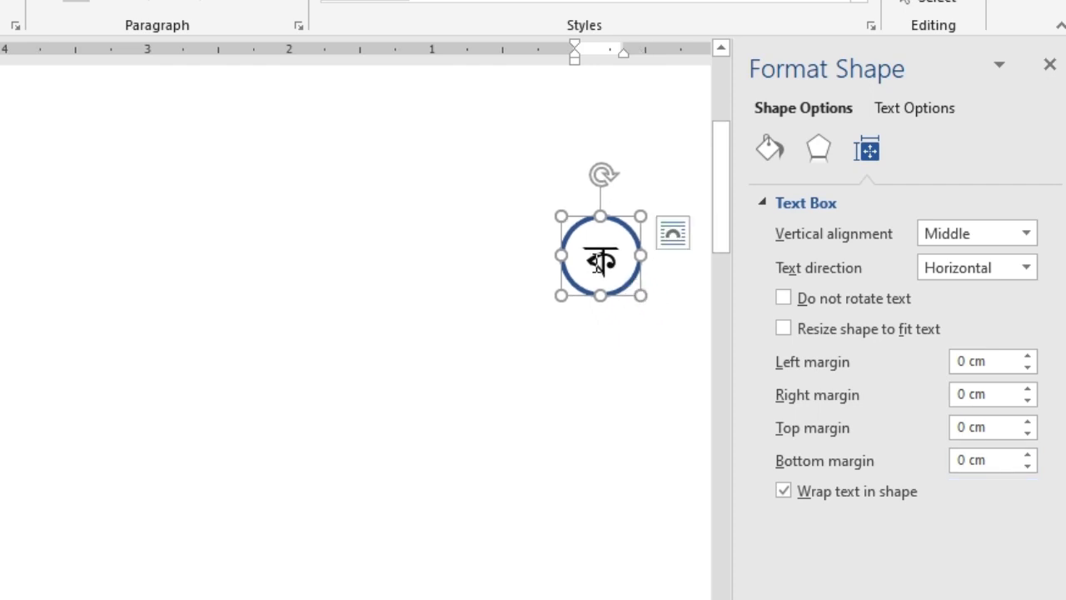
pyautogui.doubleClick(599, 262)
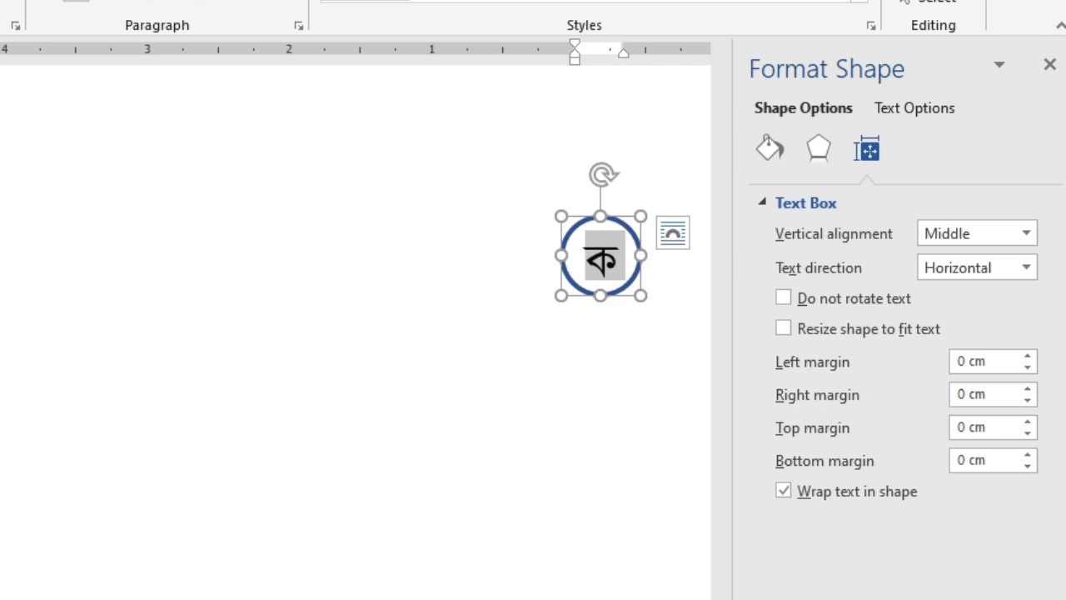
pyautogui.hotkey('ctrl', '[')
pyautogui.moveTo(639, 295)
pyautogui.mouseDown()
pyautogui.moveTo(624, 283)
pyautogui.moveTo(636, 289)
pyautogui.mouseUp()
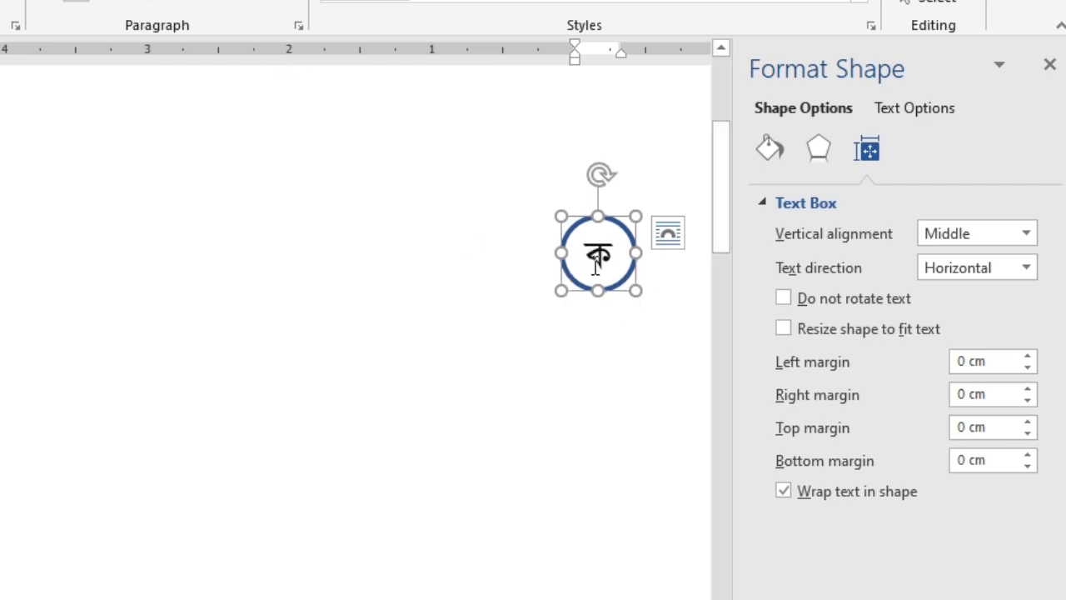
# - Change the circle's outline to dark gray with a ¼ pt line weight
pyautogui.click(663, 15)
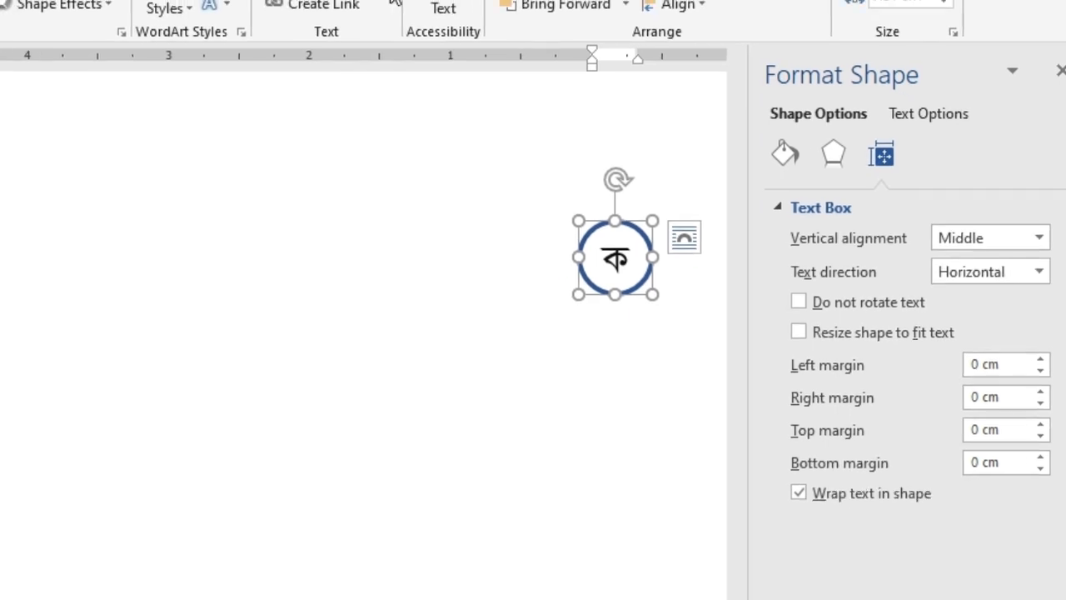
pyautogui.click(483, 97)
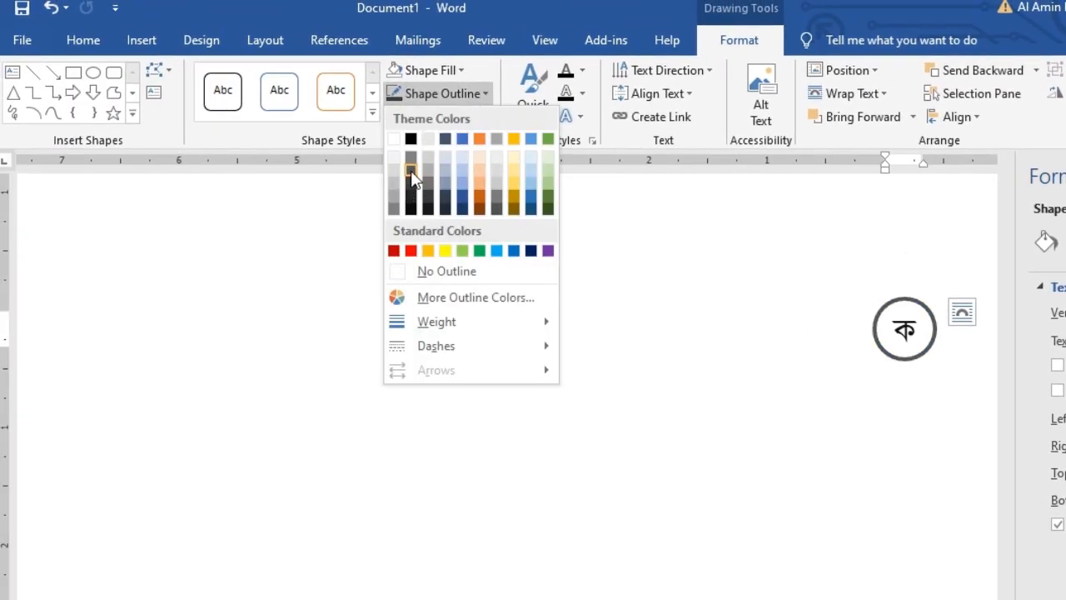
pyautogui.click(411, 172)
pyautogui.click(485, 94)
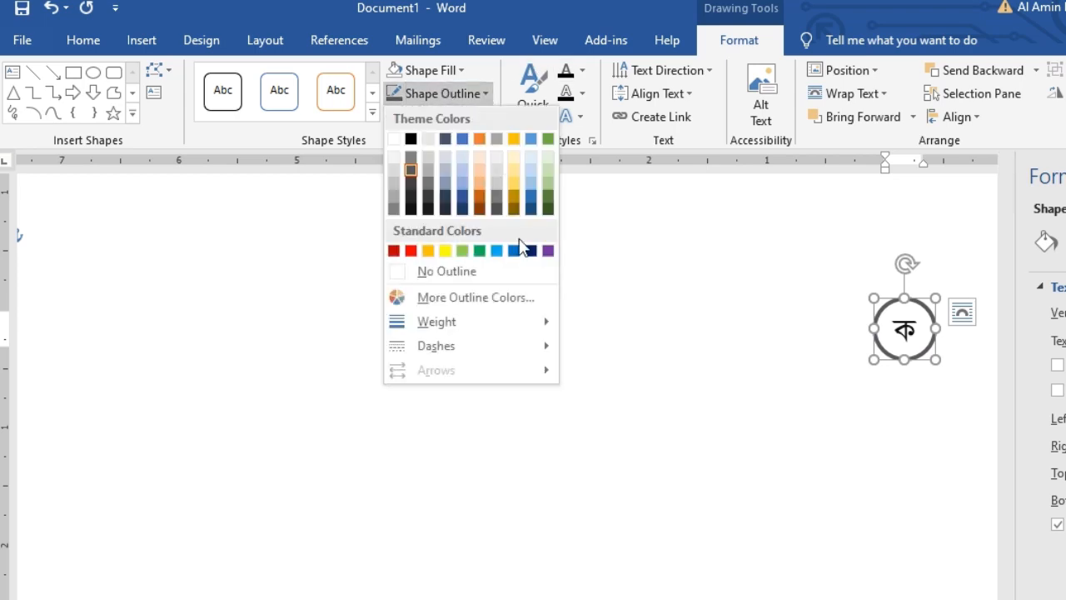
pyautogui.moveTo(518, 323)
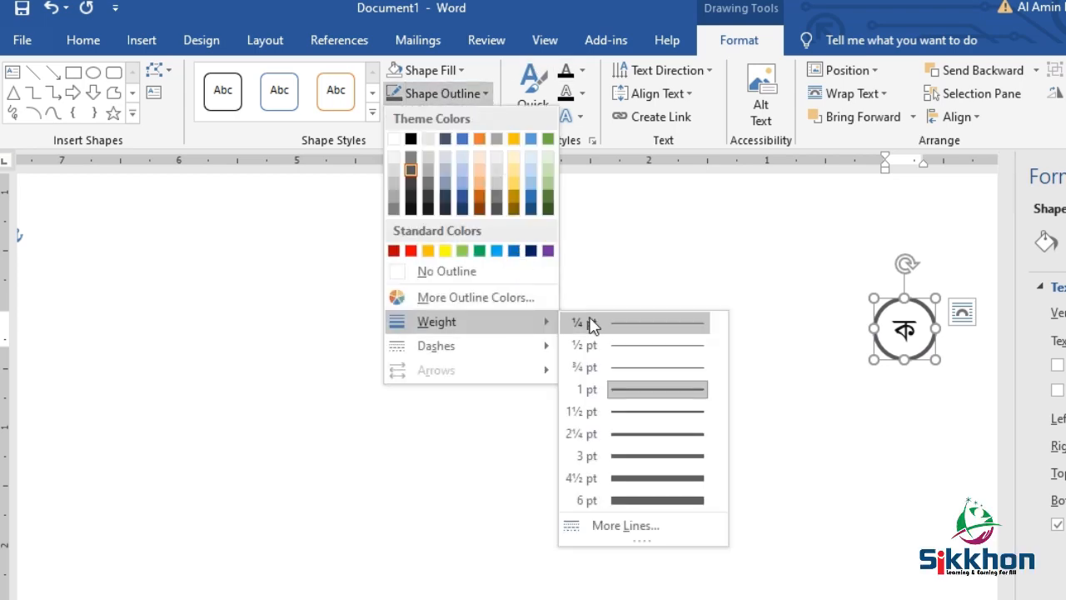
pyautogui.click(643, 332)
# - Shrink the circle slightly and move it back towards the middle of the page
pyautogui.moveTo(930, 352); pyautogui.dragTo(926, 352)
pyautogui.moveTo(915, 303); pyautogui.dragTo(599, 292)
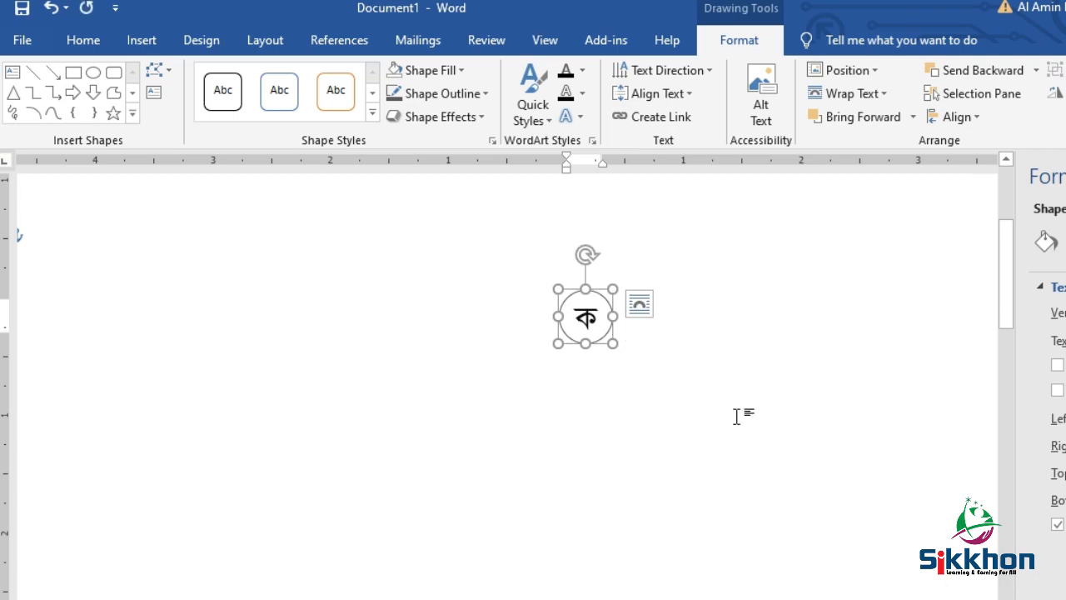
# - Place a copy of the circle to the right of the original and change its letter to খ
pyautogui.hotkey('ctrl', 'v')
pyautogui.moveTo(646, 344); pyautogui.dragTo(678, 293)
pyautogui.tripleClick(666, 321)
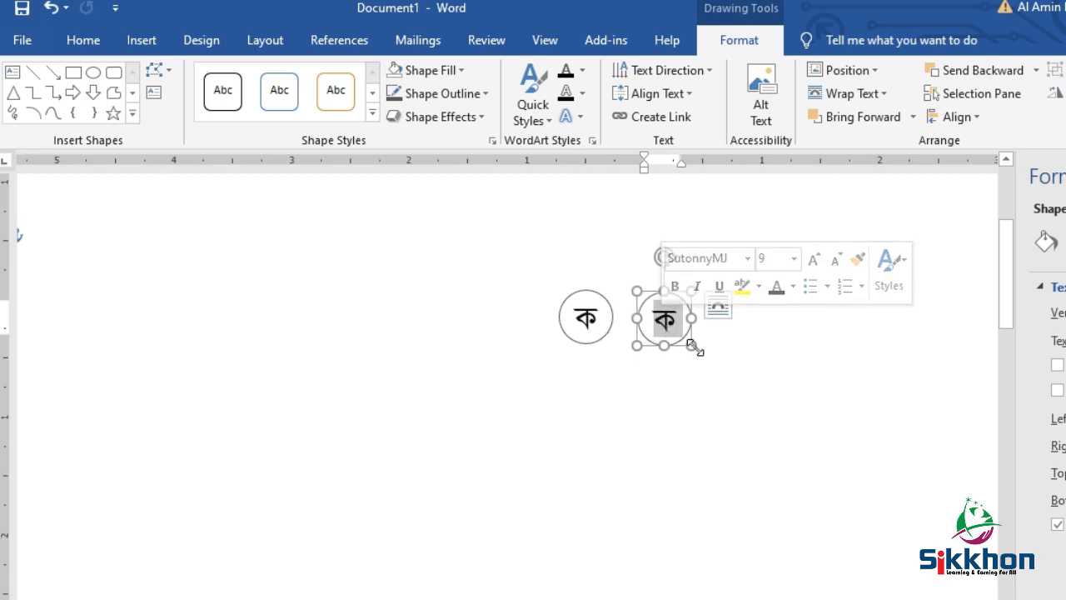
pyautogui.write('খ')
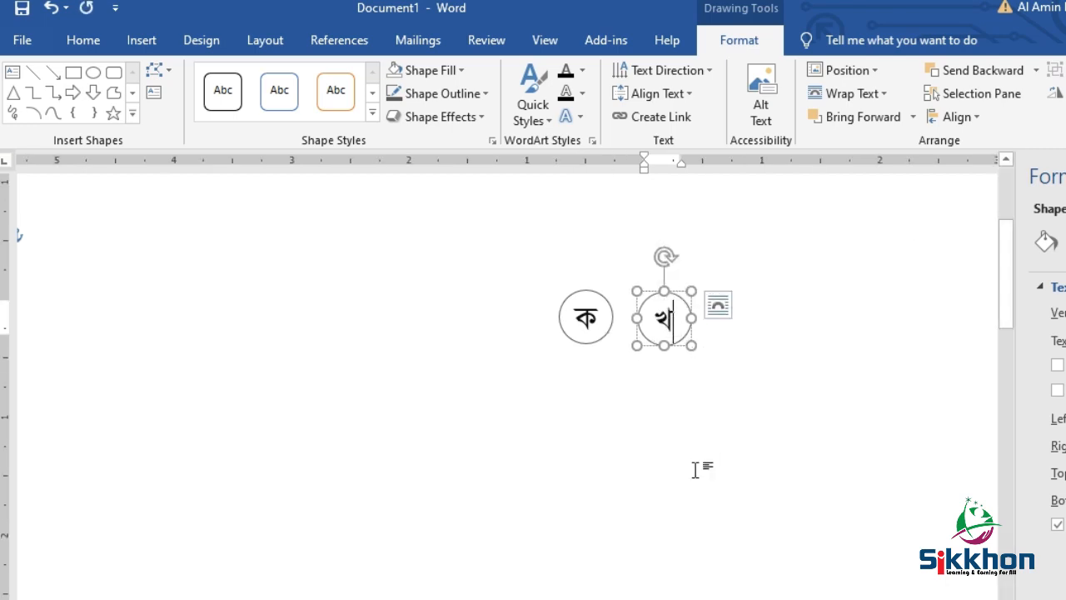
# - Copy the খ circle and paste two more copies of it
pyautogui.click(681, 323)
pyautogui.click(680, 323)
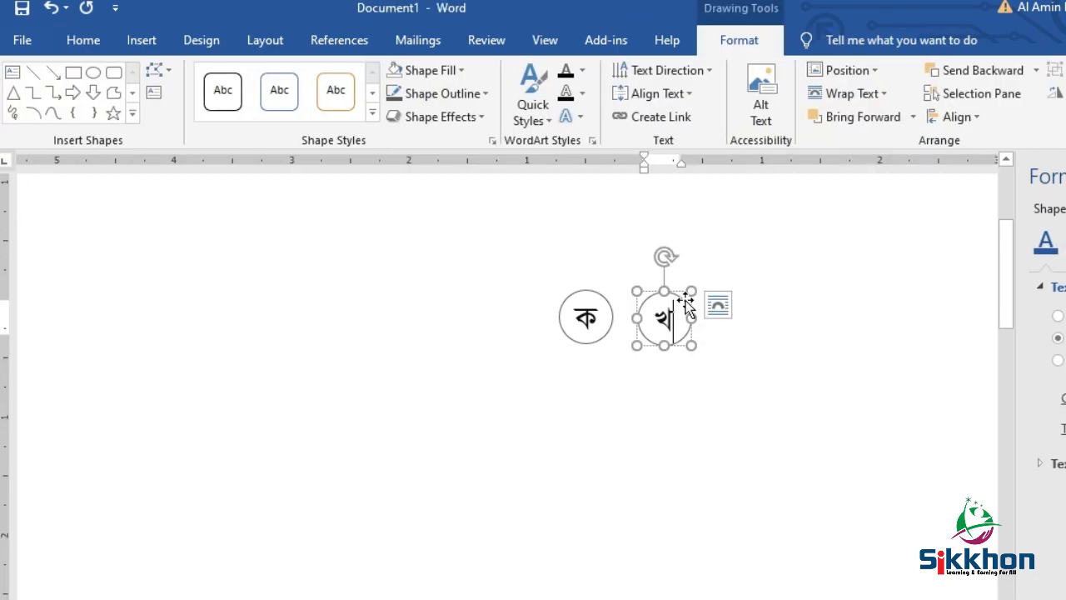
pyautogui.hotkey('ctrl', 'c')
pyautogui.hotkey('ctrl', 'v')
pyautogui.hotkey('ctrl', 'v')
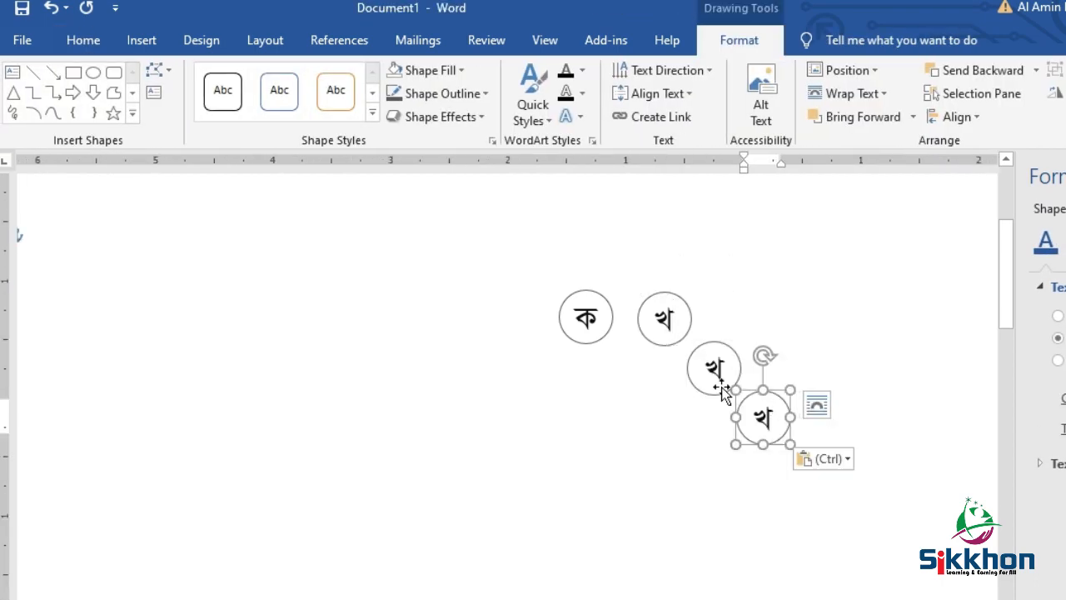
# - Change the letters in the two pasted circles to গ and ঘ
pyautogui.doubleClick(718, 372)
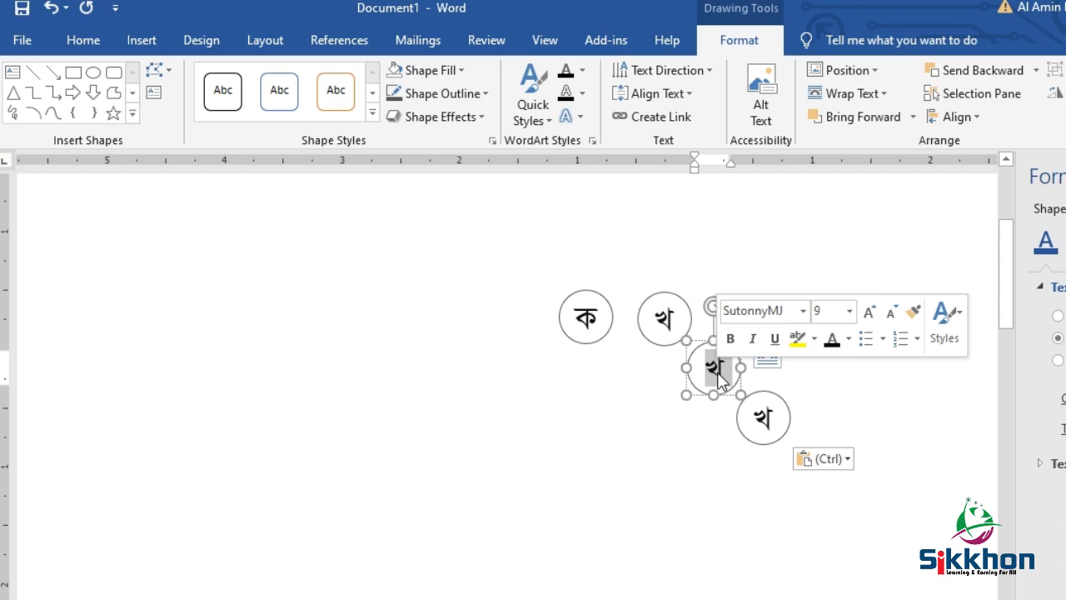
pyautogui.write('গ')
pyautogui.click(761, 418)
pyautogui.doubleClick(761, 418)
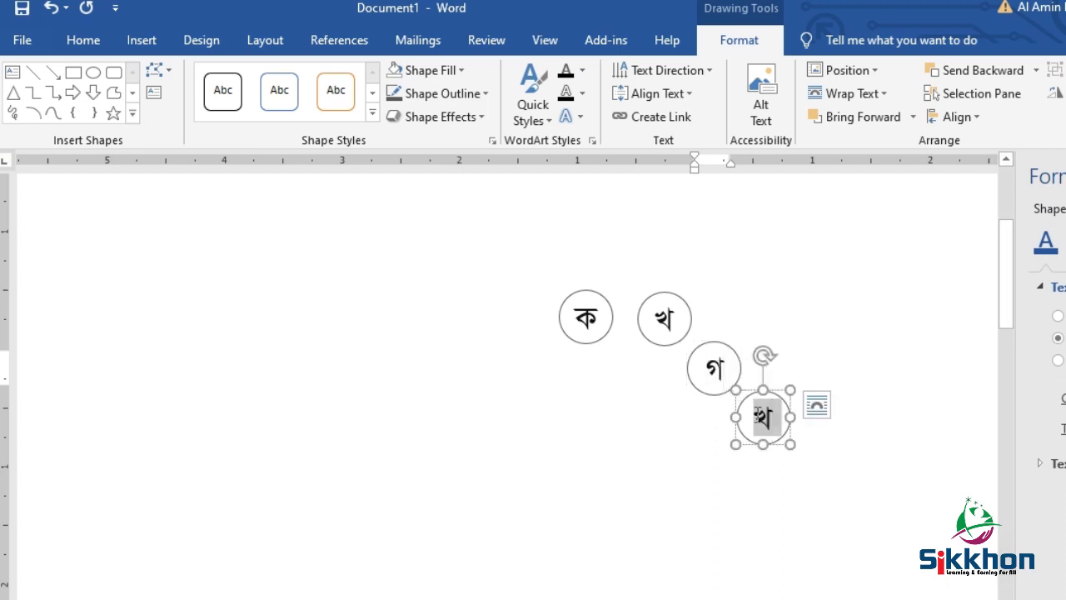
pyautogui.write('ঘ')
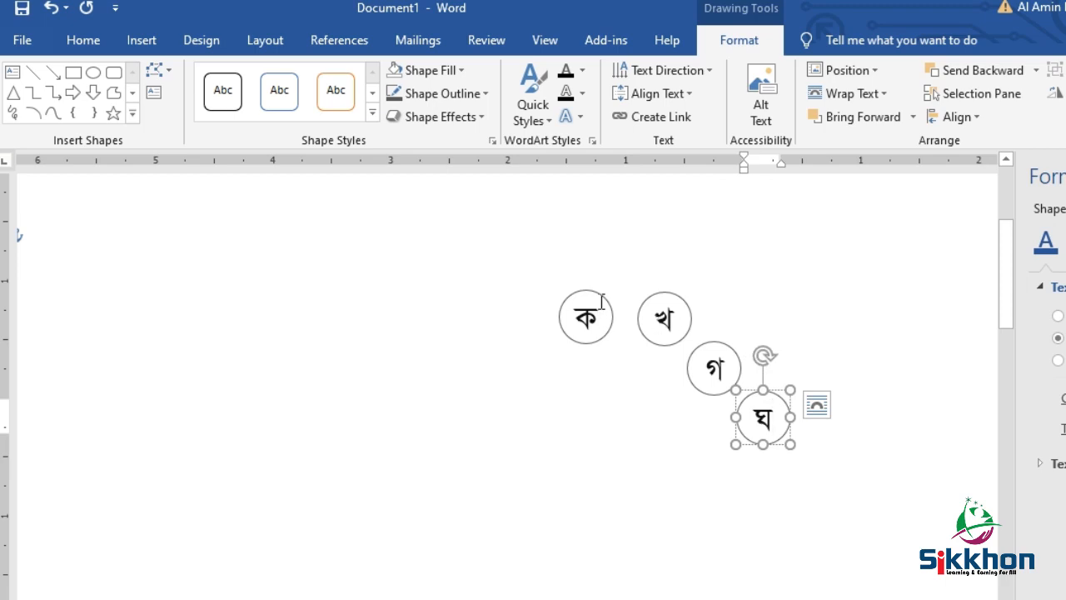
# - Arrange the ক, খ, গ and ঘ circles side by side in a single row in alphabetical order
pyautogui.moveTo(600, 297); pyautogui.dragTo(532, 349)
pyautogui.moveTo(667, 294); pyautogui.dragTo(596, 343)
pyautogui.moveTo(734, 357); pyautogui.dragTo(691, 356)
pyautogui.moveTo(761, 389); pyautogui.dragTo(761, 348)
# - Select all four lettered circles and align their middles
pyautogui.keyDown('shift'); pyautogui.click(671, 393); pyautogui.keyUp('shift')
pyautogui.keyDown('shift'); pyautogui.click(593, 393); pyautogui.keyUp('shift')
pyautogui.keyDown('shift'); pyautogui.click(514, 393); pyautogui.keyUp('shift')
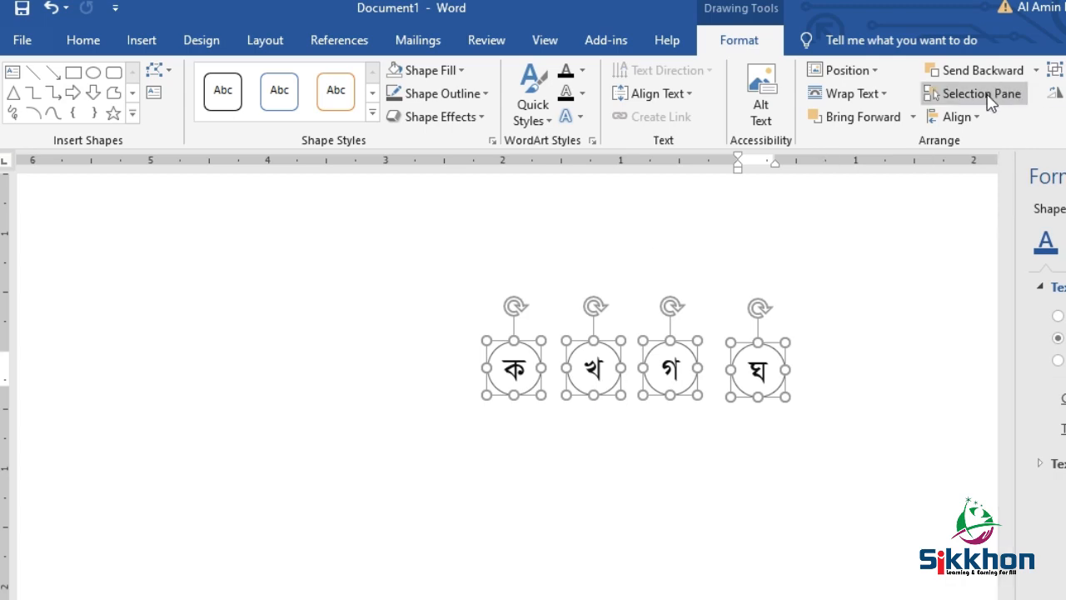
pyautogui.click(964, 116)
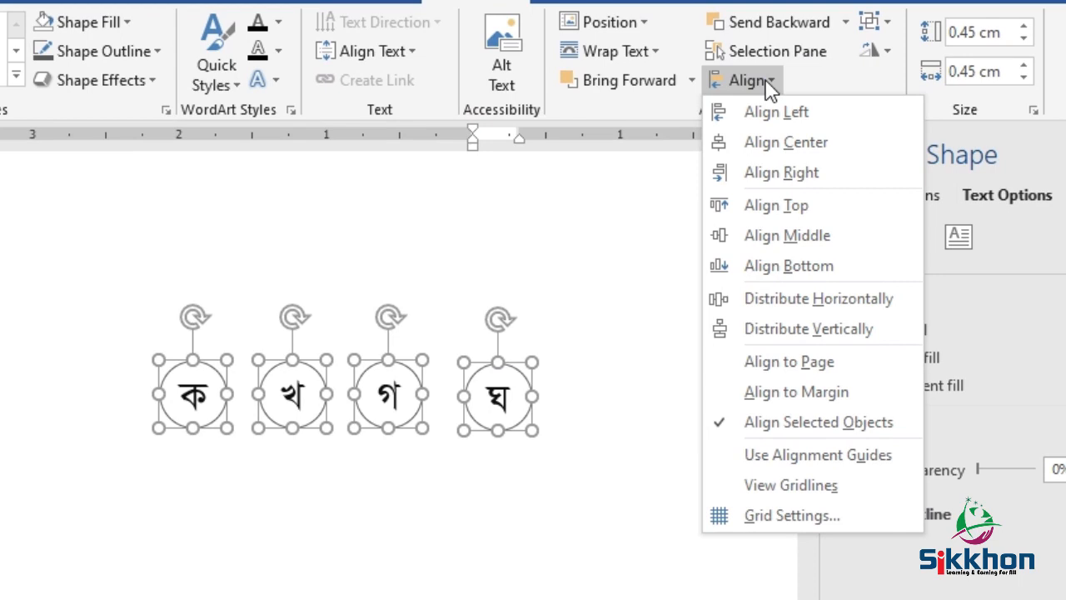
pyautogui.click(787, 235)
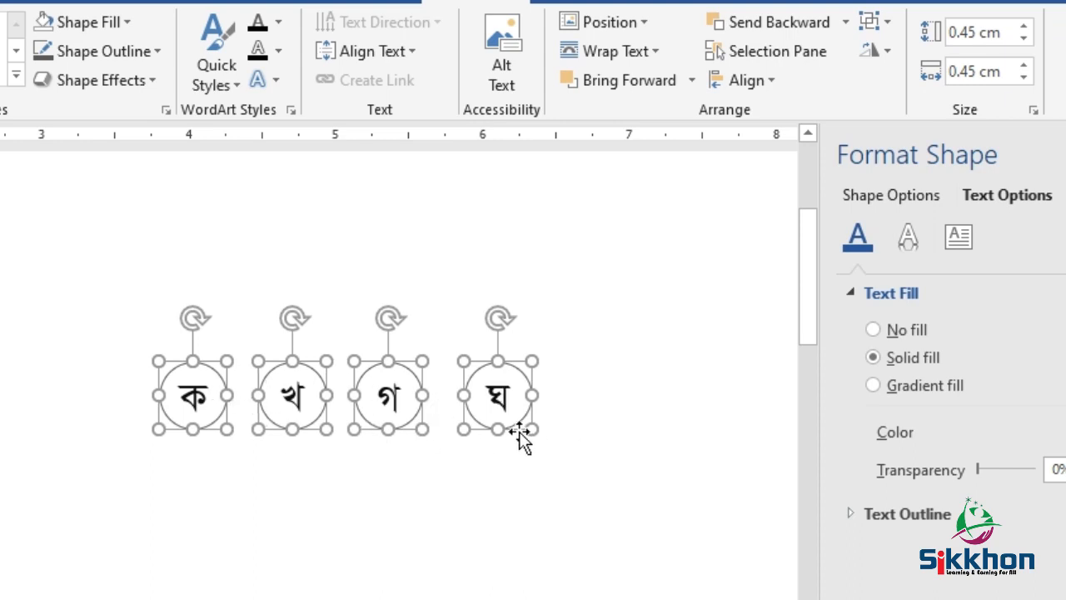
# - Distribute the four circles horizontally so the gaps between them are equal
pyautogui.click(752, 80)
pyautogui.click(764, 296)
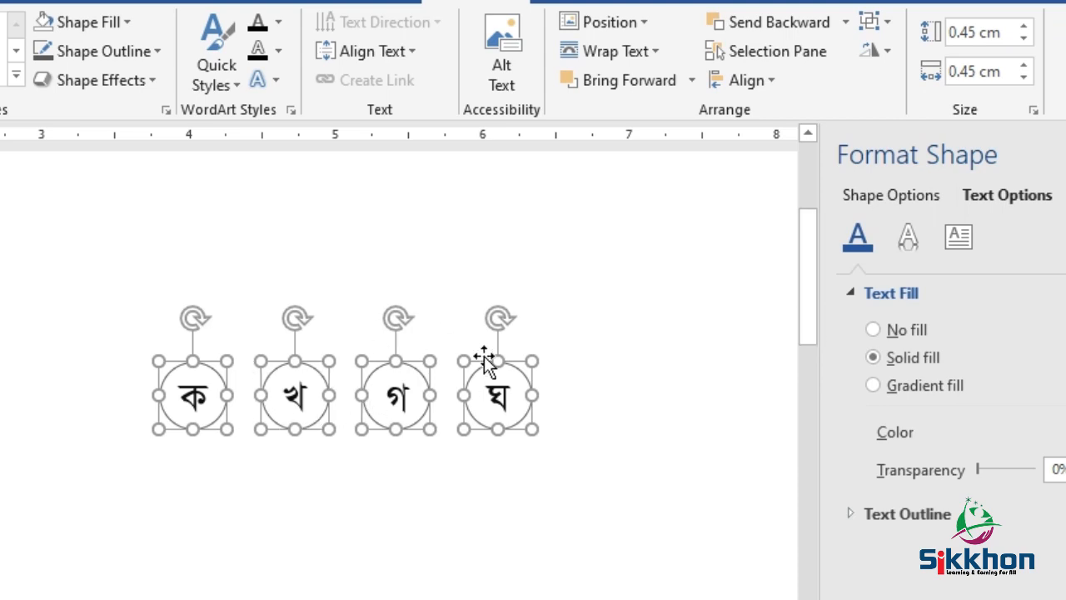
pyautogui.click(747, 80)
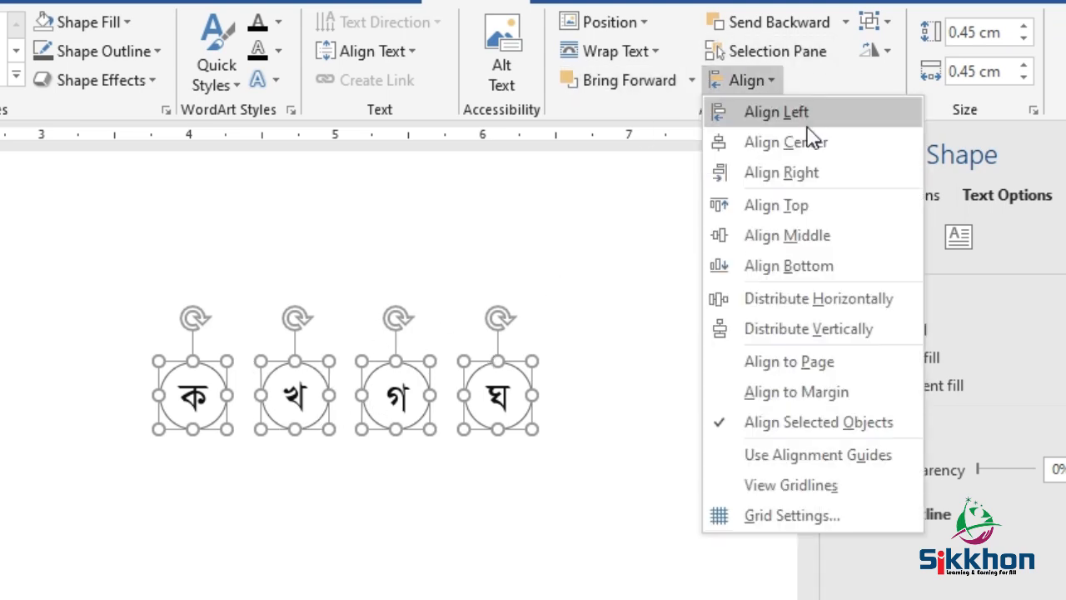
pyautogui.click(822, 79)
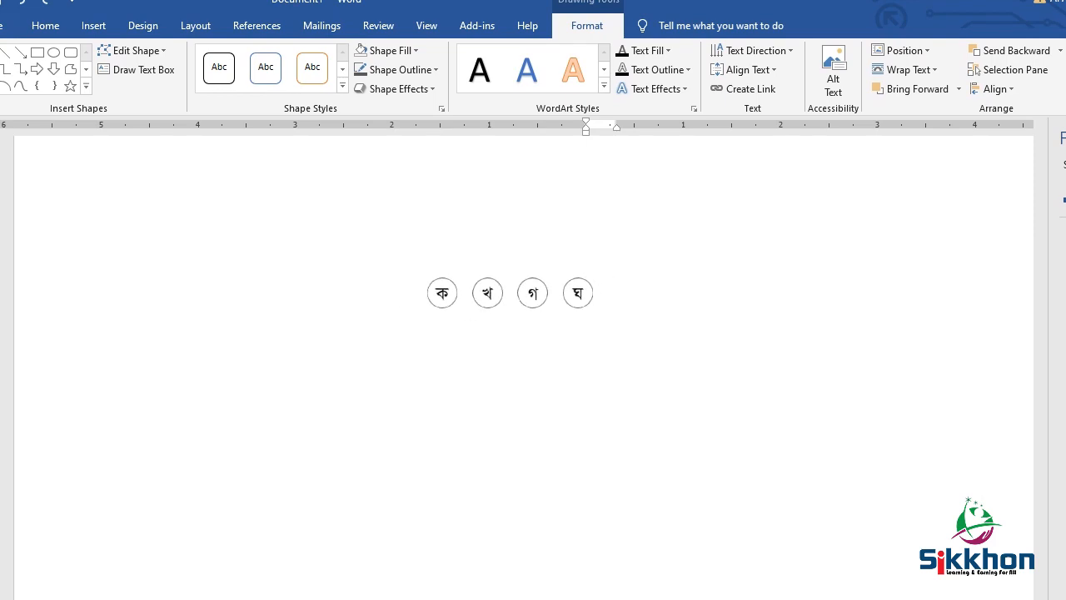
# - Insert a one-row, four-column table below the start of the page and resize it to 2.64 cm wide, 1.6 cm high cells
pyautogui.scroll(-10, 523, 358)
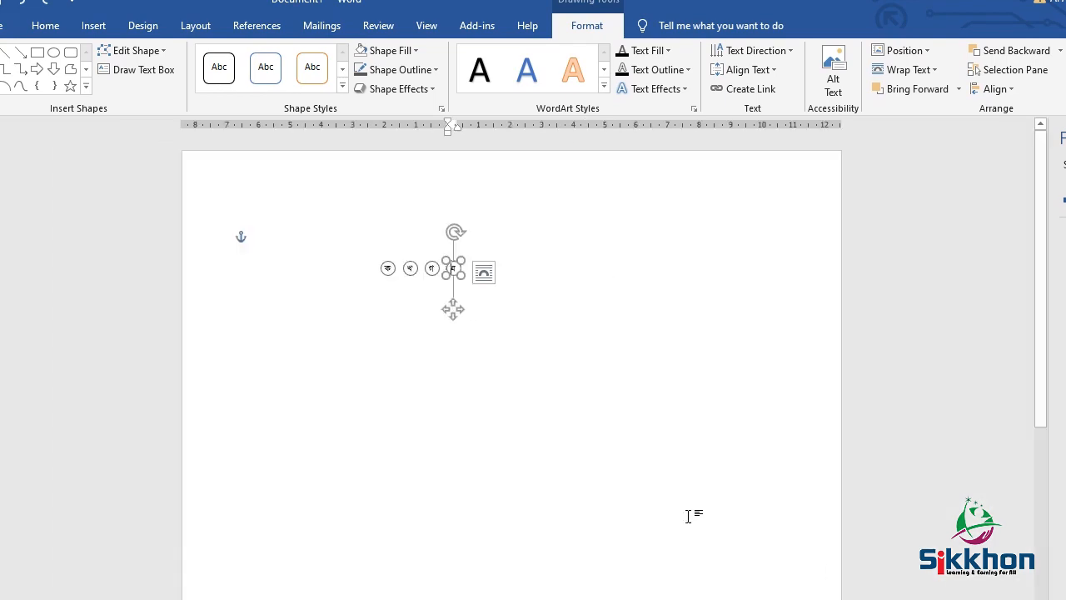
pyautogui.click(535, 242)
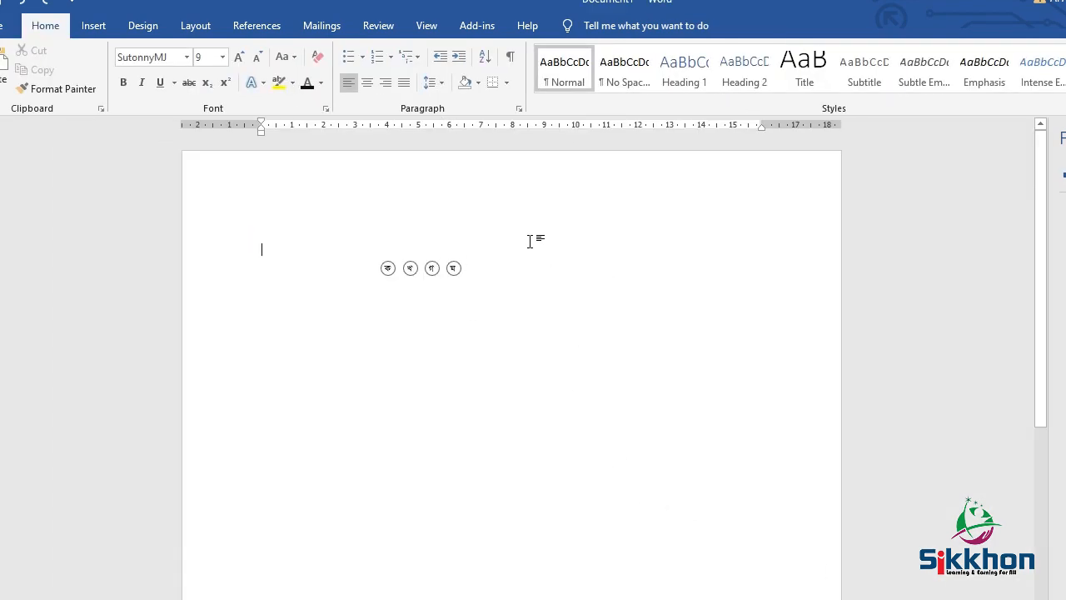
pyautogui.click(94, 26)
pyautogui.press('Return')
pyautogui.click(88, 71)
pyautogui.click(123, 127)
pyautogui.moveTo(770, 312); pyautogui.dragTo(593, 327)
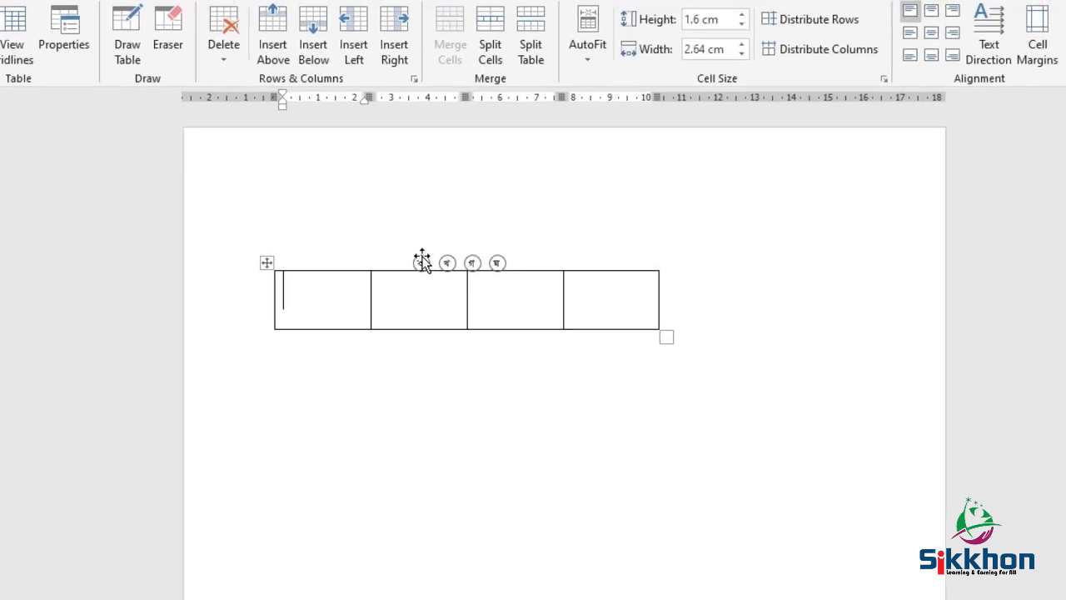
# - Move the four circles into the table, one per cell, and shrink the table to about 4.6 cm wide
pyautogui.click(422, 262)
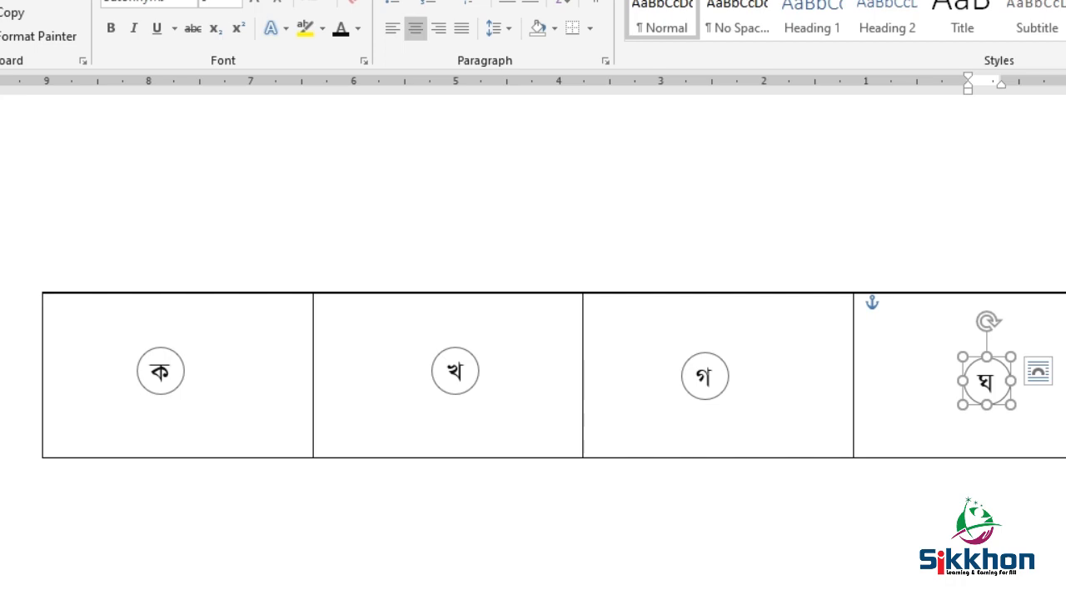
pyautogui.click(1018, 398)
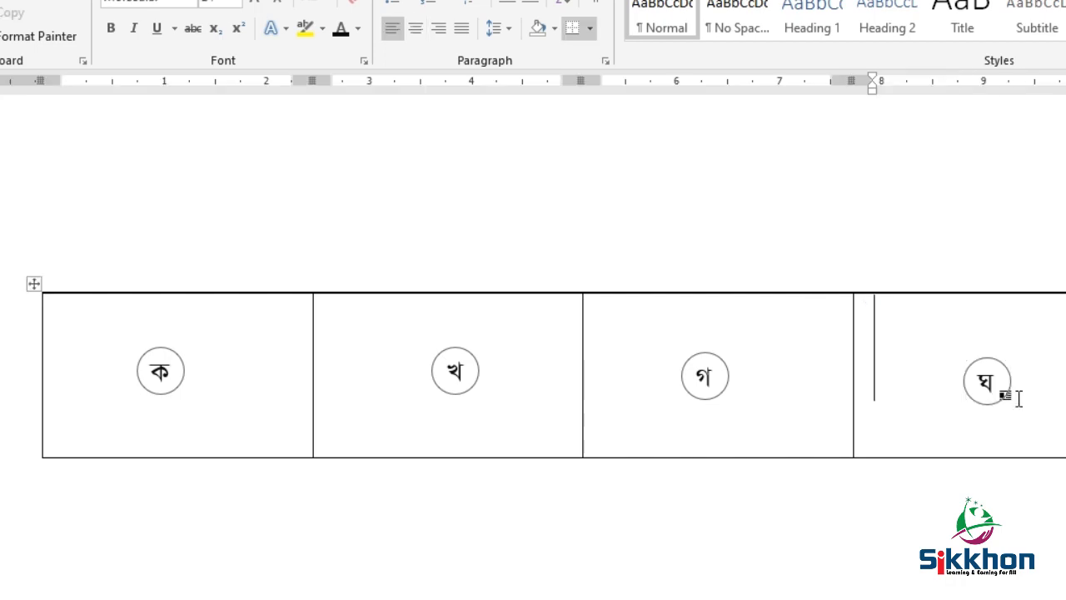
pyautogui.click(34, 283)
pyautogui.moveTo(973, 449); pyautogui.dragTo(508, 354)
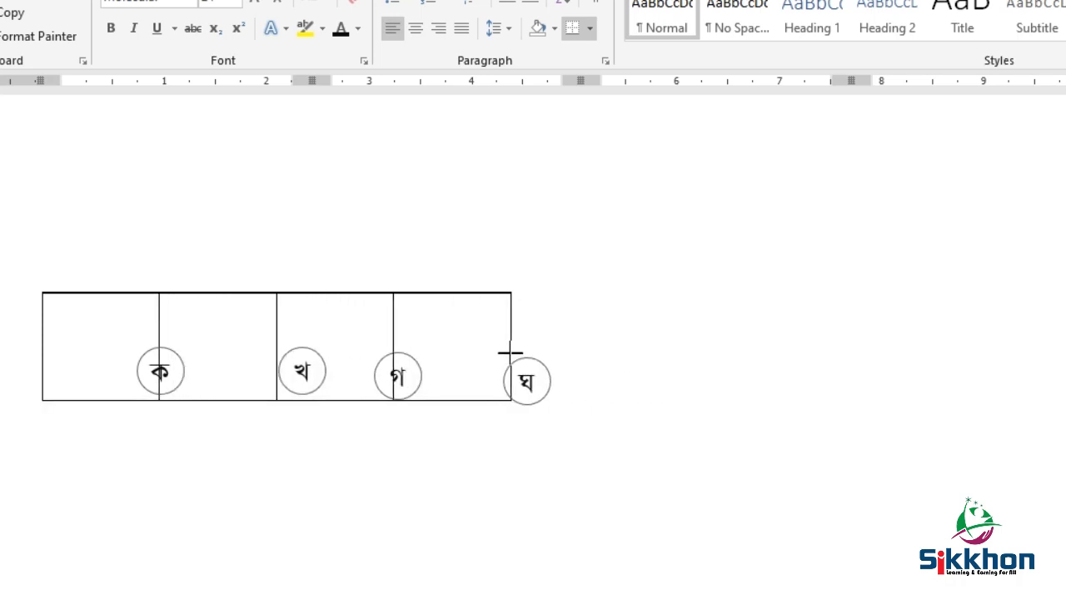
# - Reposition the ক, খ, গ and ঘ circles so each sits inside its own cell of the shrunken table
pyautogui.moveTo(179, 366); pyautogui.dragTo(108, 348)
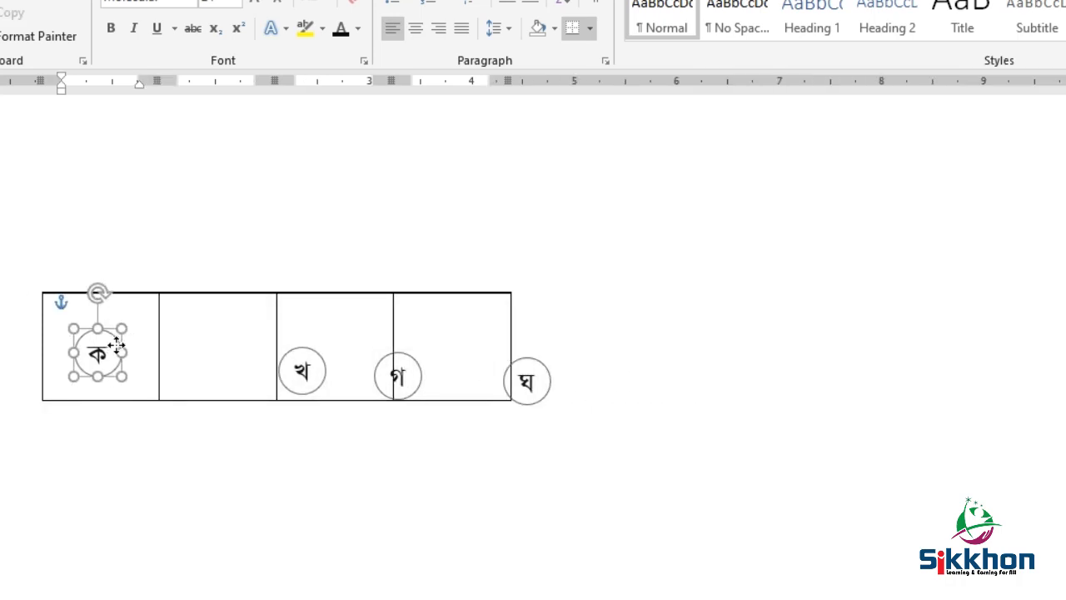
pyautogui.moveTo(325, 385); pyautogui.dragTo(235, 358)
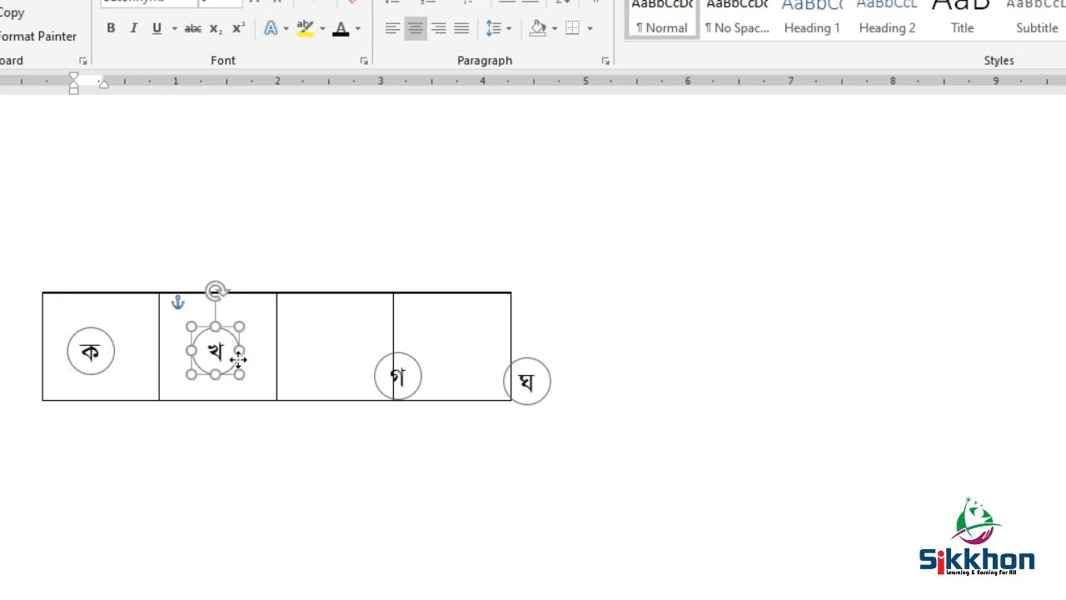
pyautogui.moveTo(424, 390); pyautogui.dragTo(361, 363)
pyautogui.moveTo(547, 390); pyautogui.dragTo(473, 367)
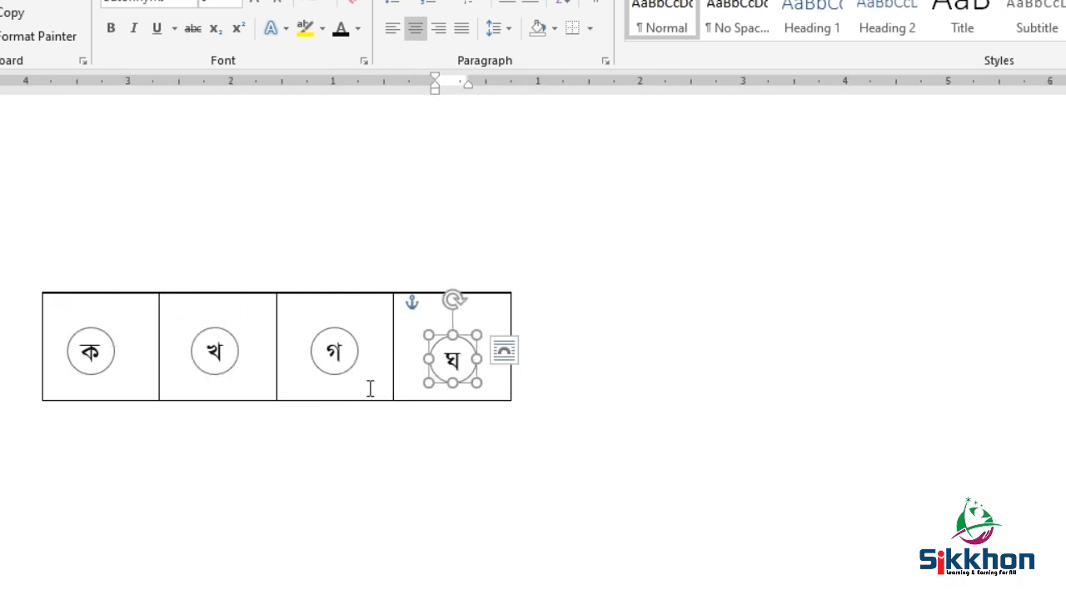
# - Select the four circles in the table cells, align their middles and deselect them
pyautogui.keyDown('shift'); pyautogui.click(333, 368); pyautogui.keyUp('shift')
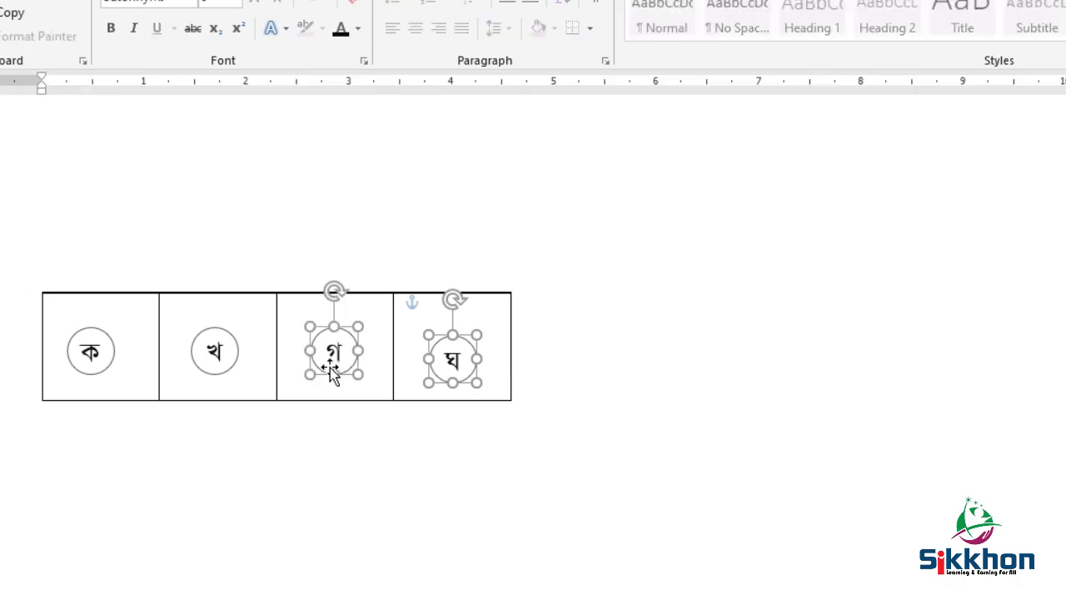
pyautogui.keyDown('shift'); pyautogui.click(238, 369); pyautogui.keyUp('shift')
pyautogui.keyDown('shift'); pyautogui.click(110, 367); pyautogui.keyUp('shift')
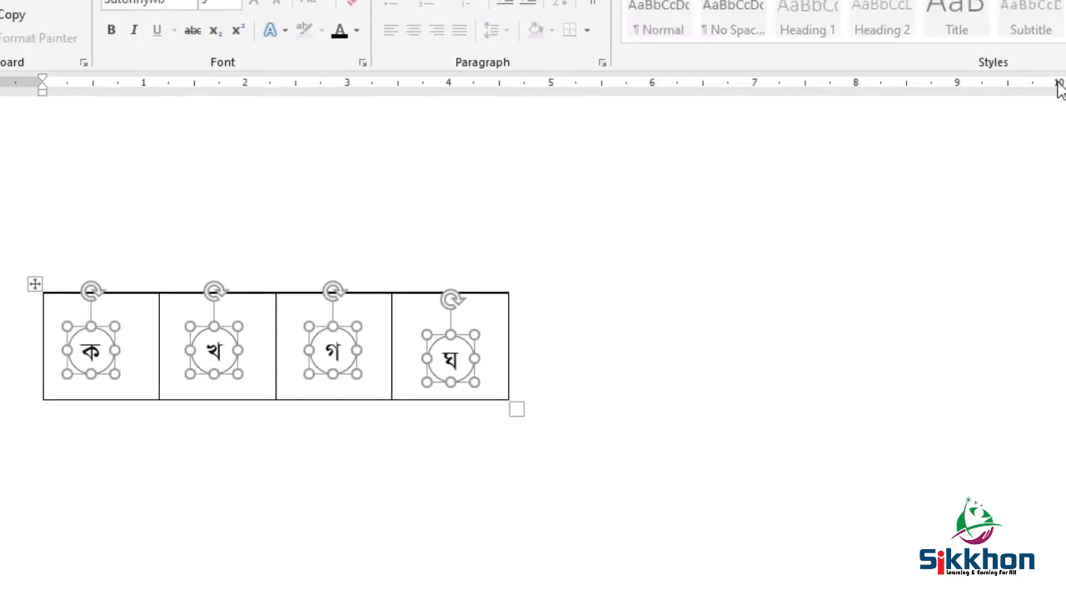
pyautogui.click(614, 8)
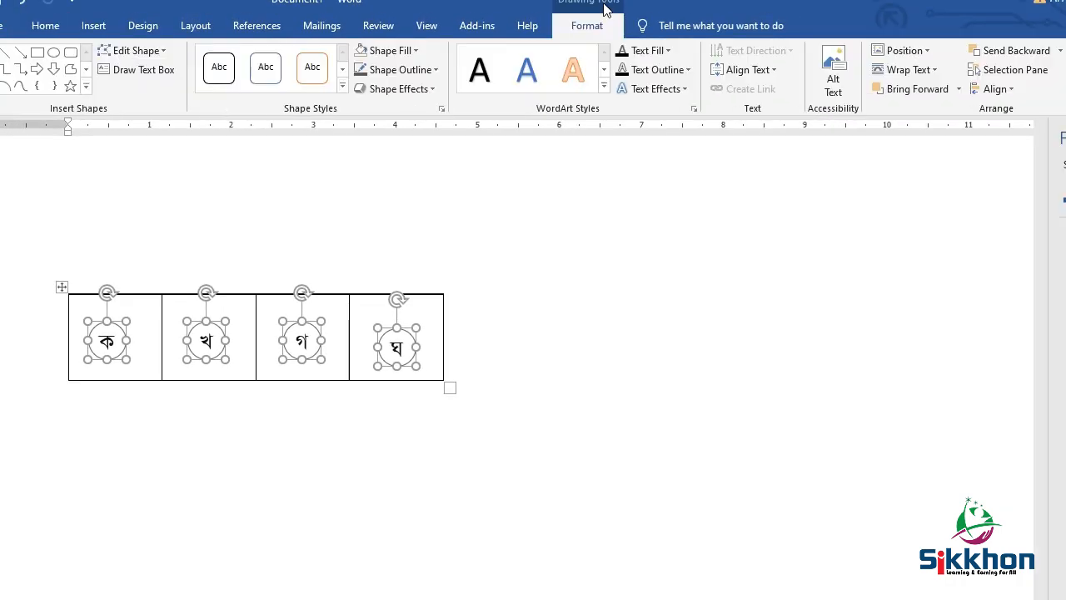
pyautogui.click(997, 89)
pyautogui.click(1016, 188)
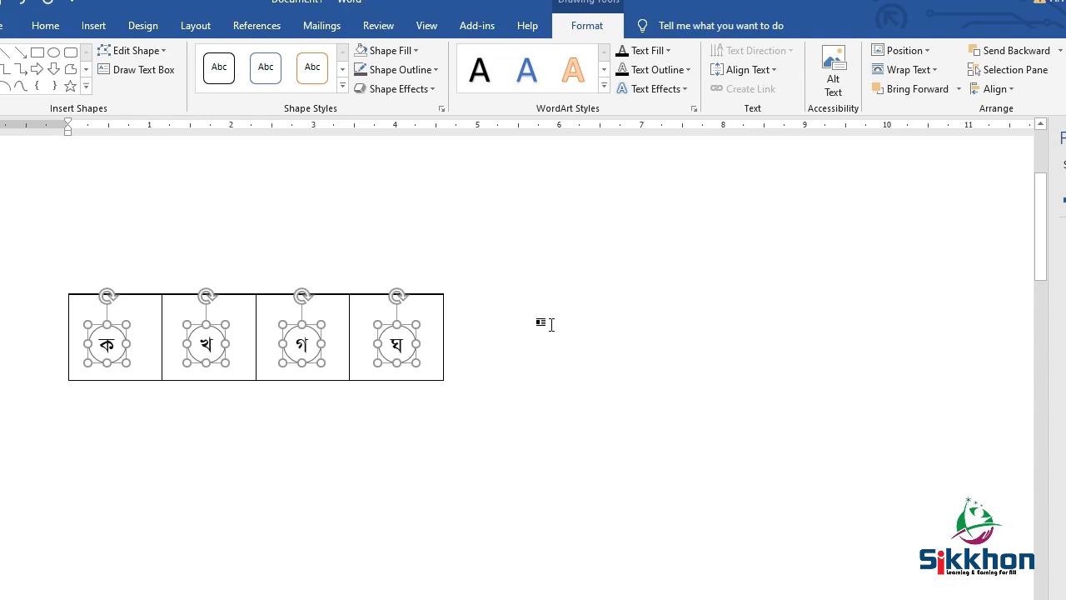
pyautogui.click(547, 321)
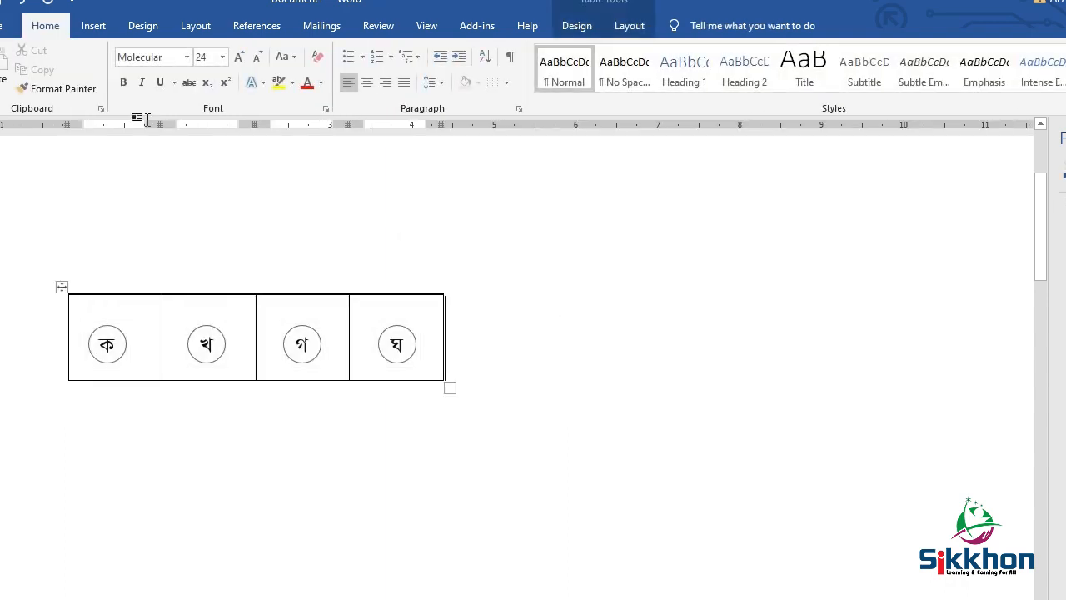
# - Check the table with the lettered circles in the print preview and return to the document
pyautogui.click(4, 27)
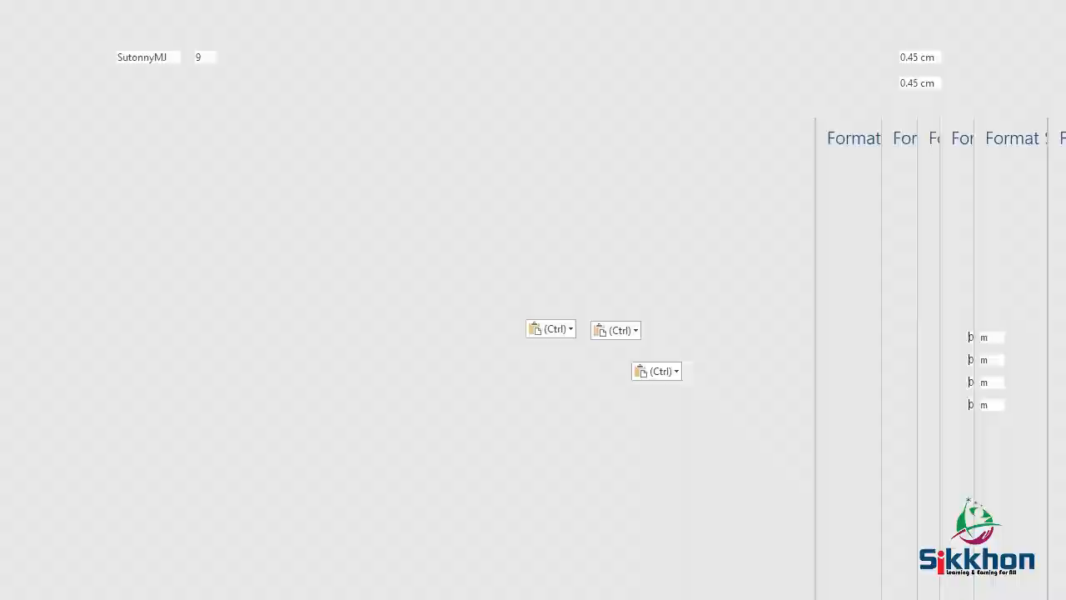
pyautogui.click(48, 260)
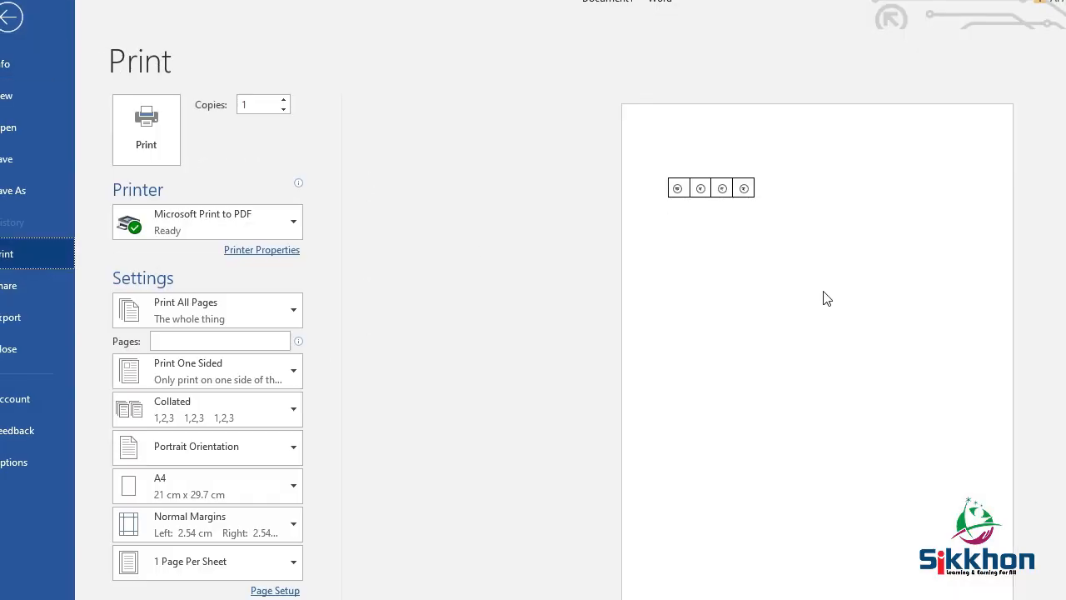
pyautogui.click(16, 20)
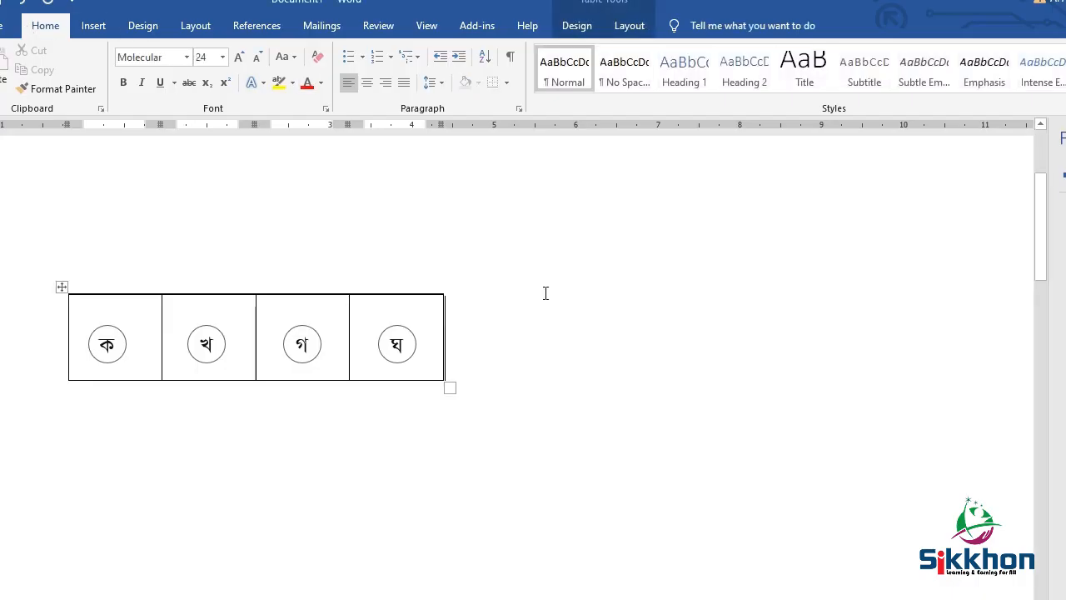